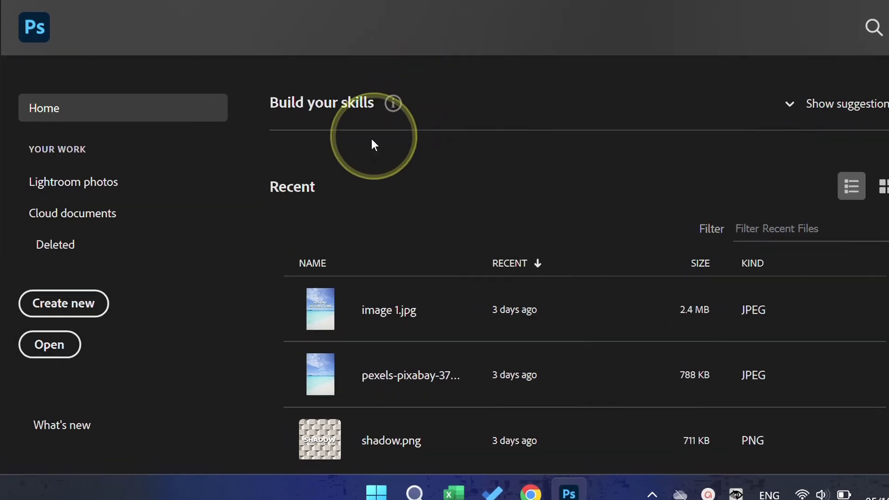
Step: Create a 60 by 30 pixel document at 72 ppi on a white background
left_click(101, 313)
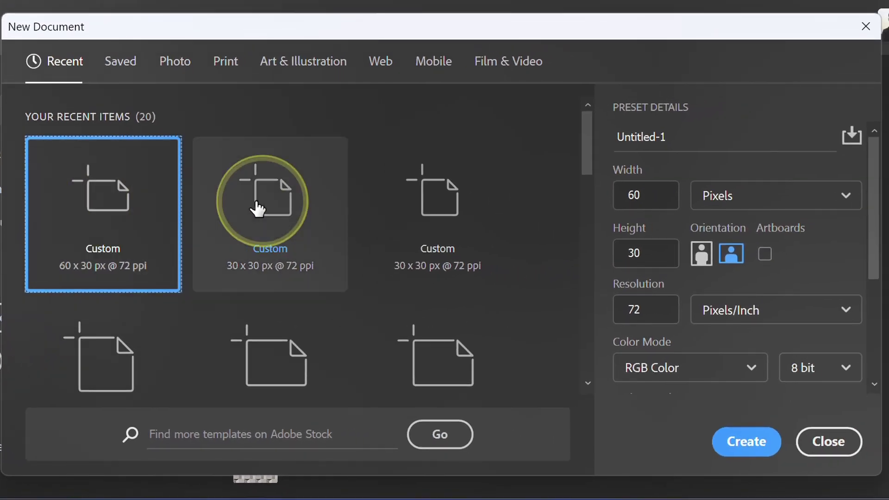
left_click(651, 192)
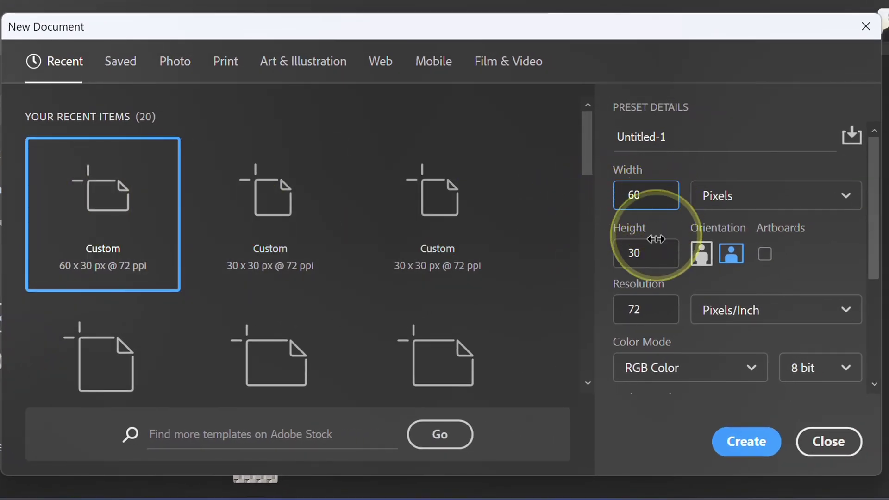
left_click(657, 253)
left_click(652, 311)
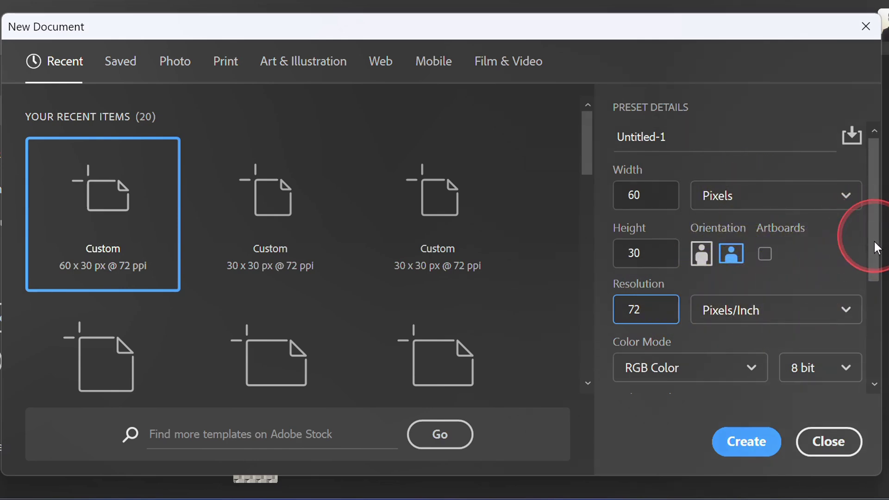
left_click_drag(874, 242, 873, 352)
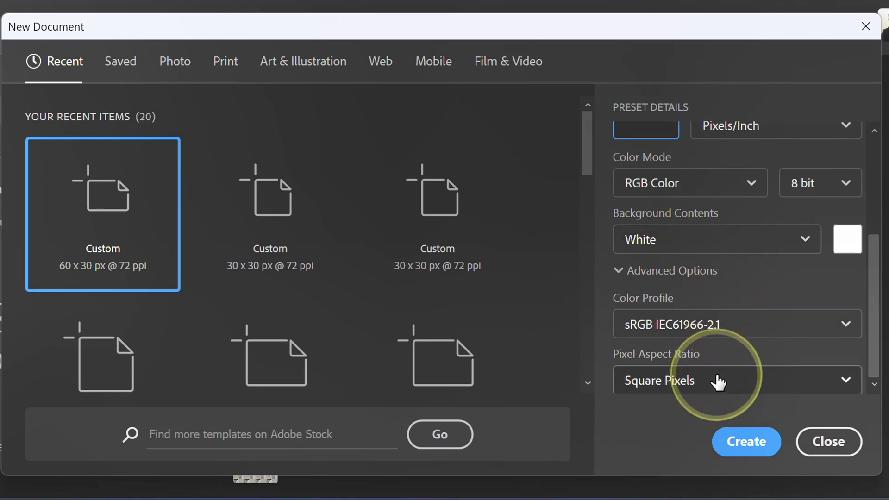
left_click(746, 443)
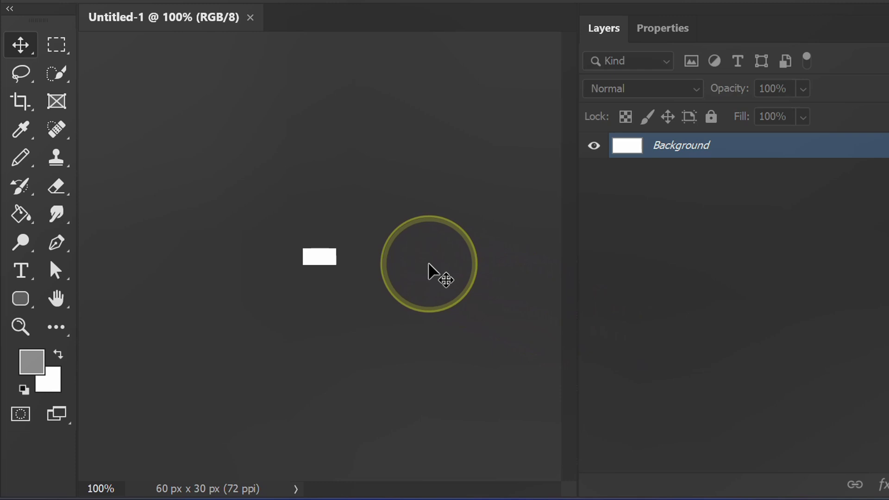
Step: Fit the canvas on screen and set Image Interpolation to Nearest Neighbor in Preferences
key("ctrl+0")
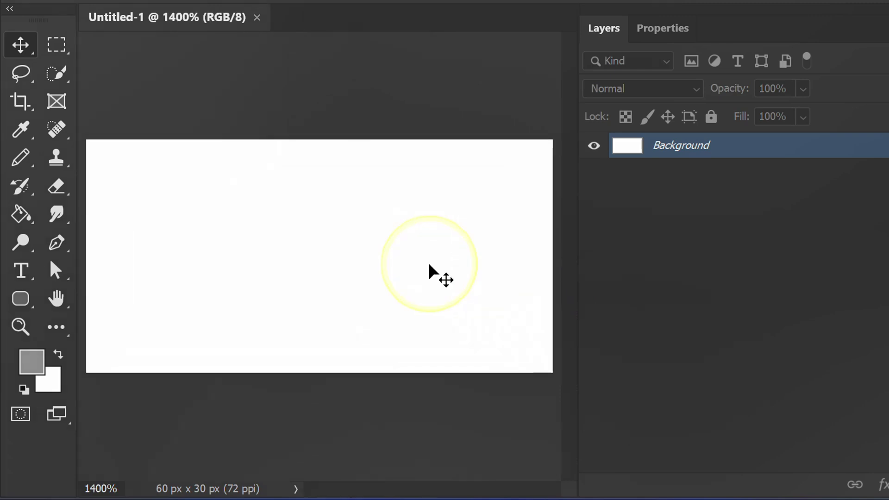
key("ctrl+k")
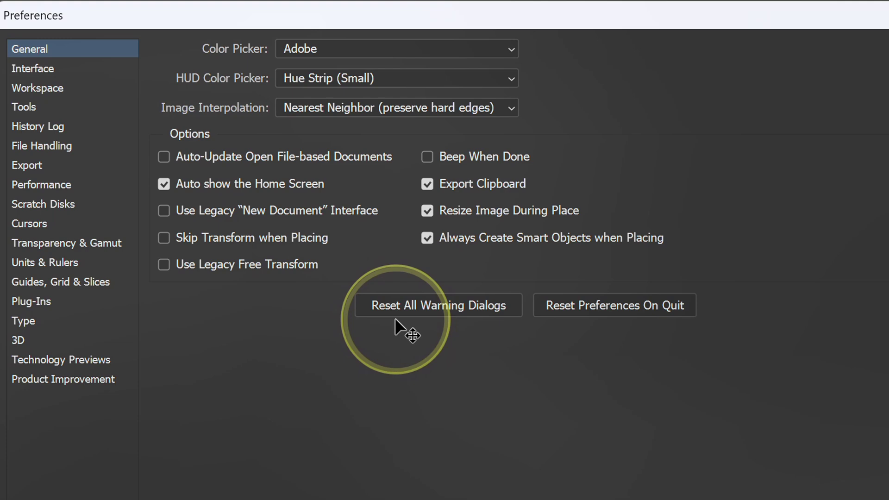
left_click(373, 109)
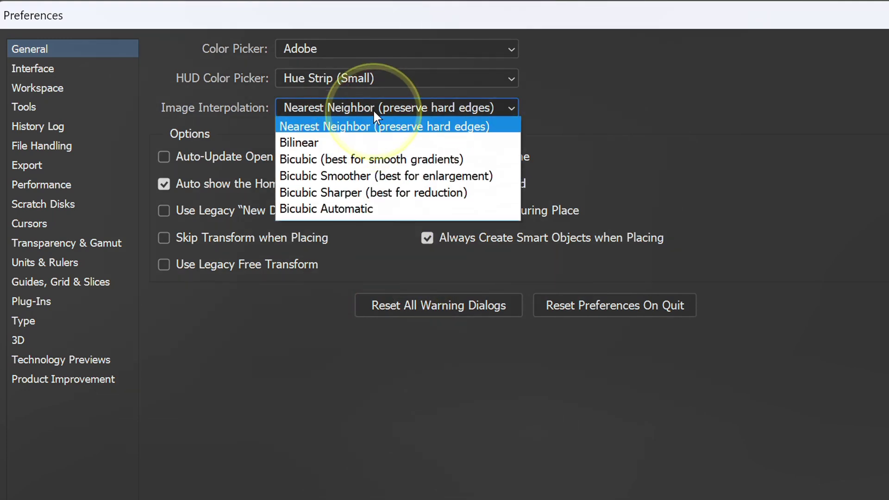
left_click(352, 129)
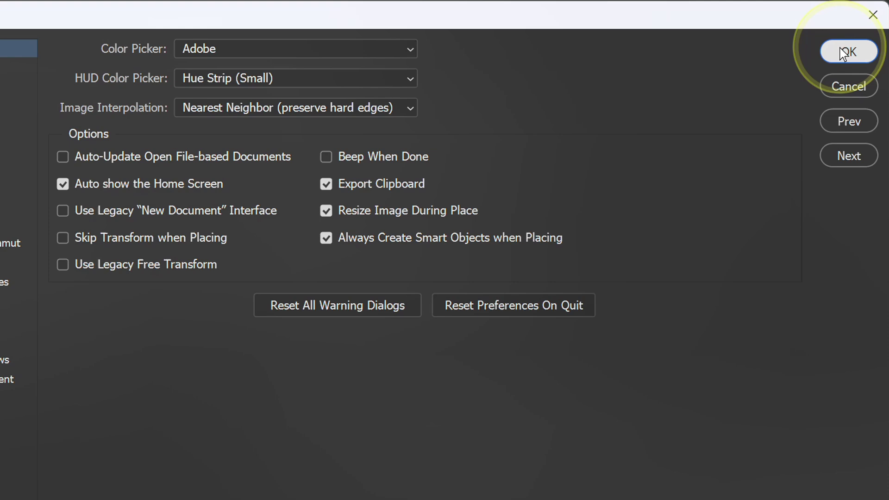
left_click(843, 52)
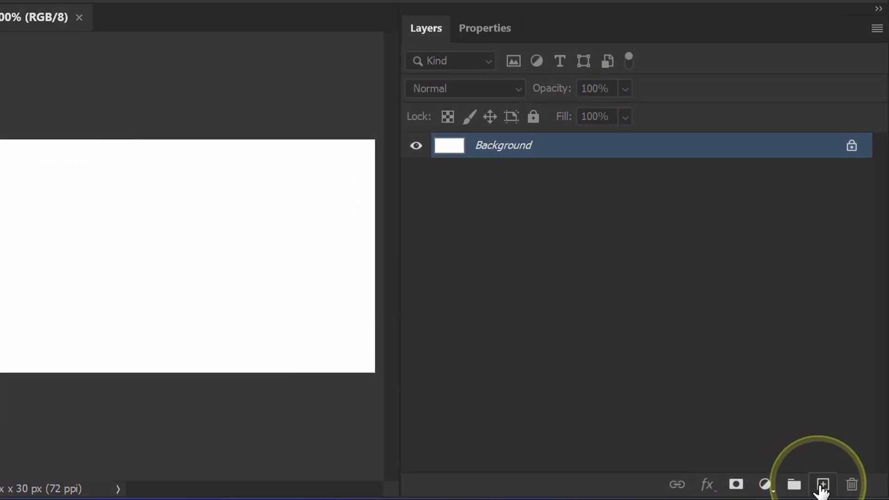
Step: Add empty Layer 1 and set the foreground colour to dark gray #262626
left_click(821, 484)
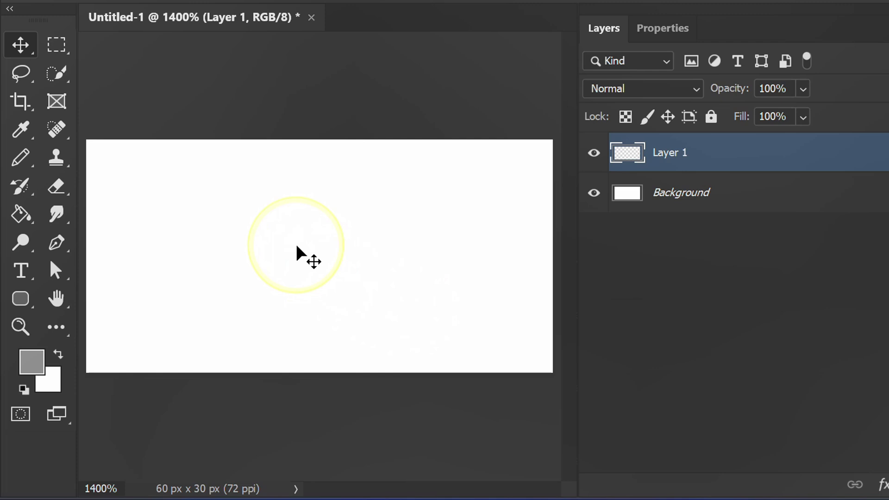
left_click(33, 362)
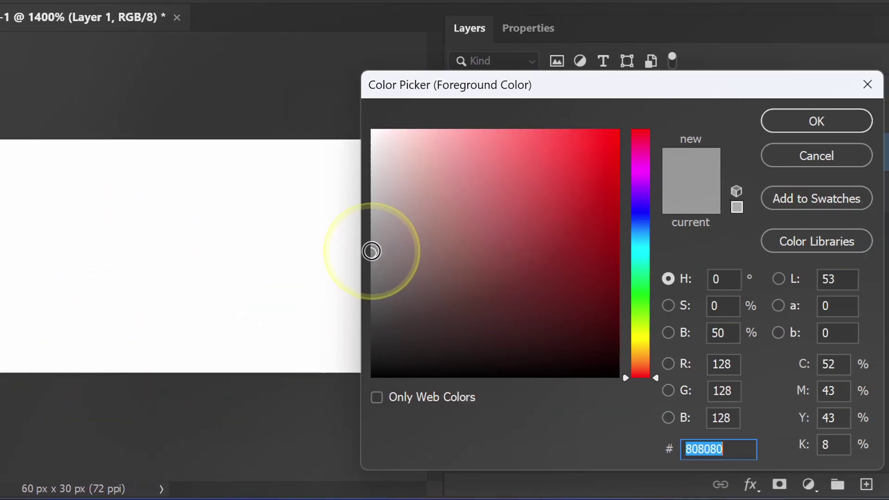
left_click_drag(370, 254, 344, 393)
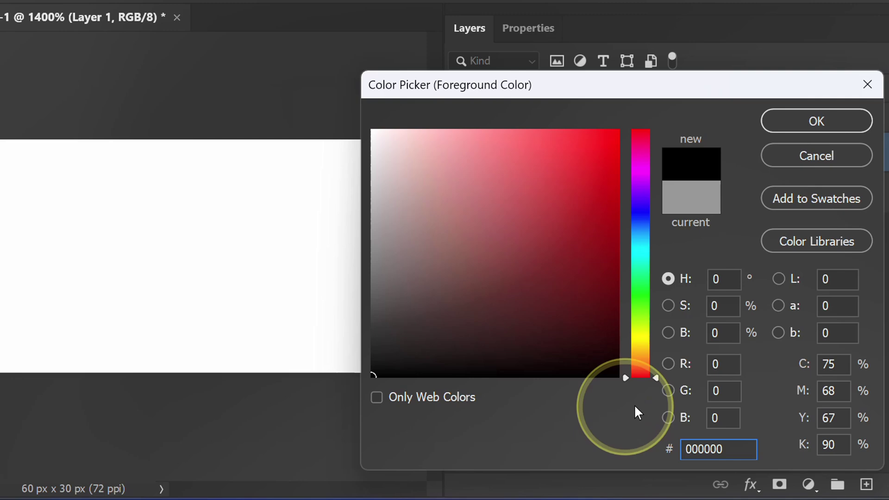
left_click(728, 332)
type("3")
key("Up")
key("Up")
key("Up")
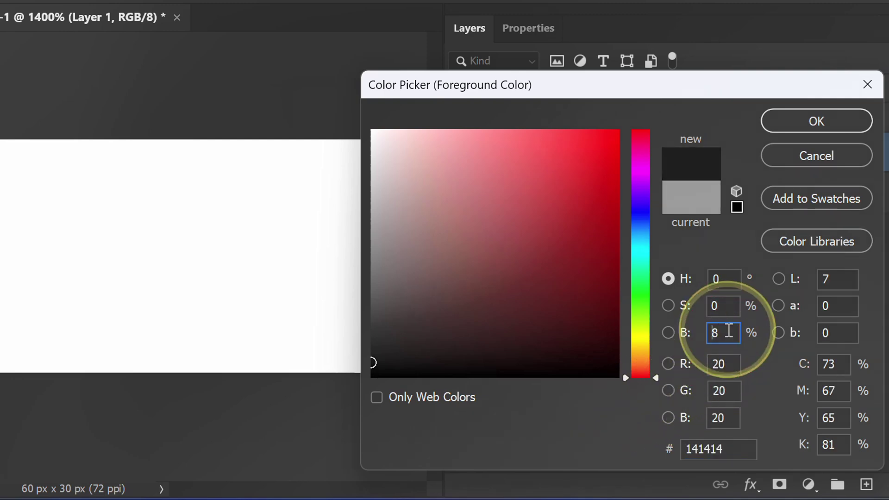
key("Up")
key("Up")
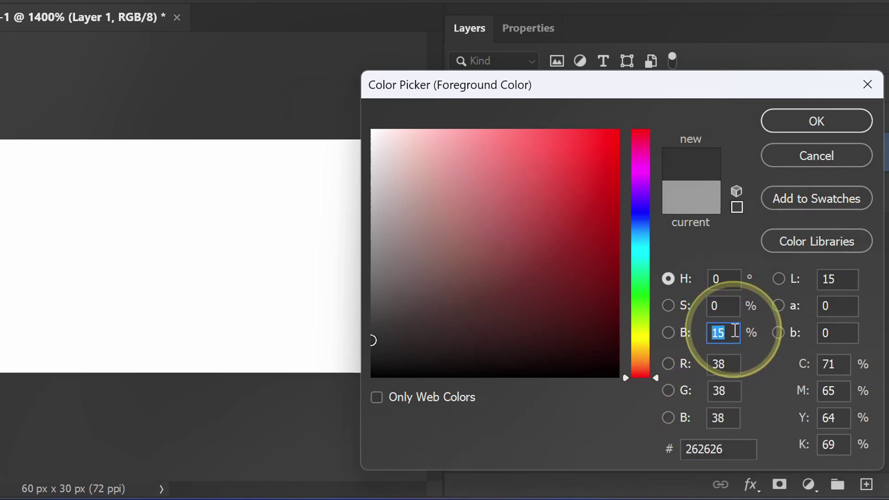
left_click(816, 122)
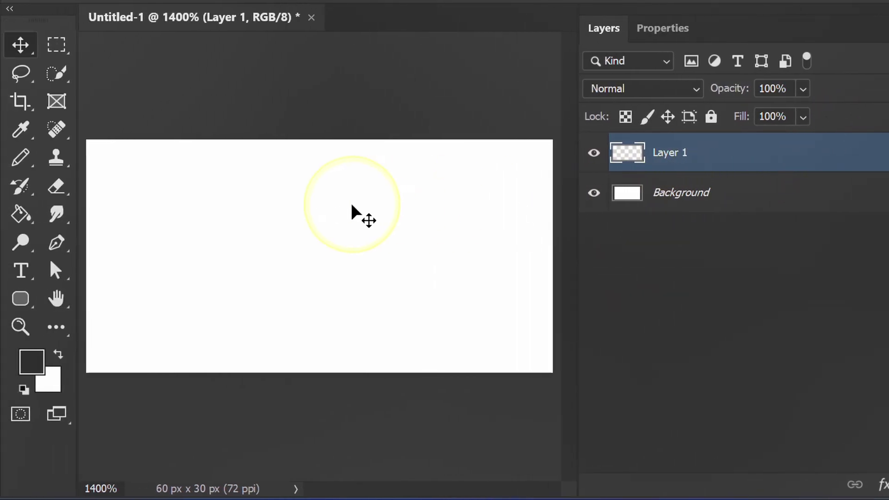
Step: Switch to the Pencil tool with a 1 px, 100% hardness tip
left_click(21, 160)
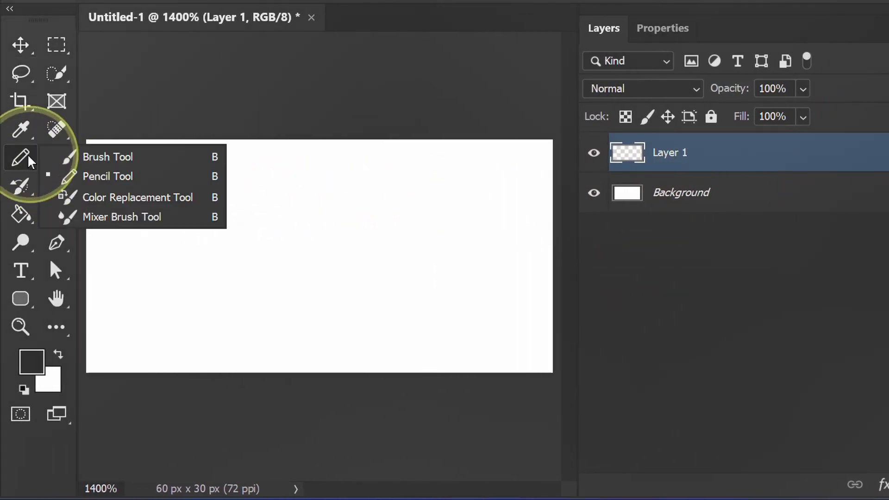
left_click(138, 175)
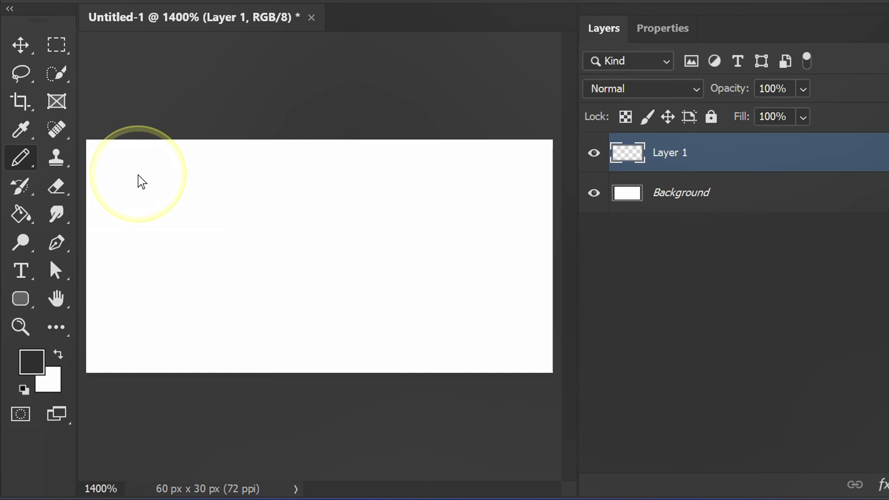
left_click(146, 23)
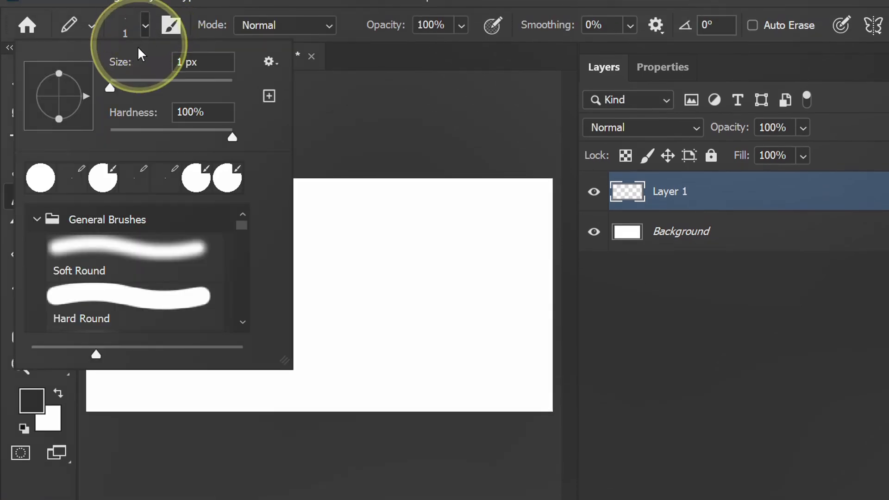
left_click(104, 86)
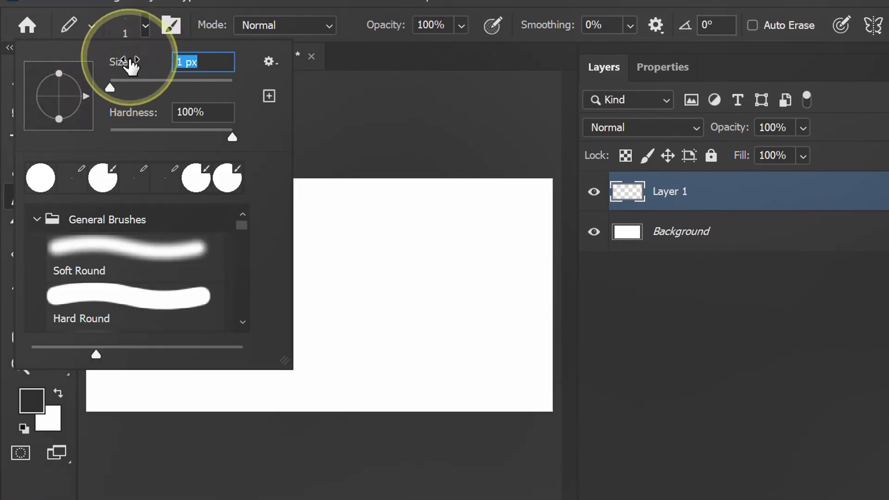
left_click(145, 24)
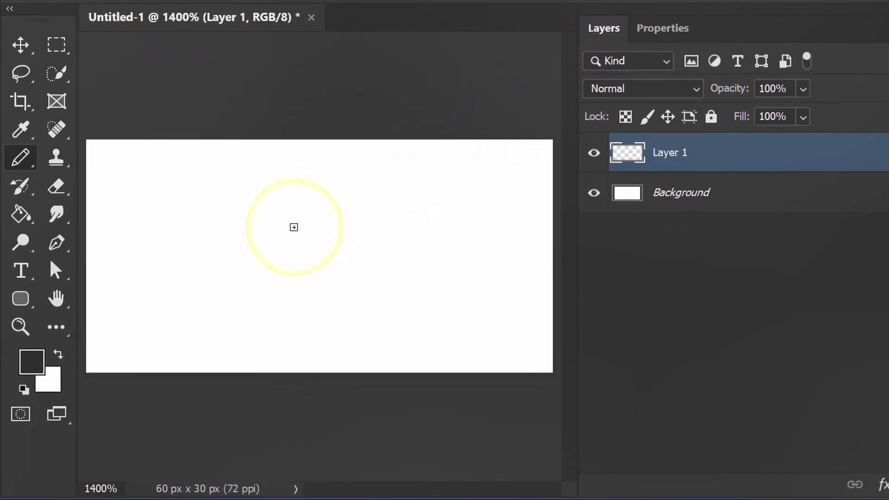
scroll(248, 177, "up", 3)
scroll(257, 177, "up", 3)
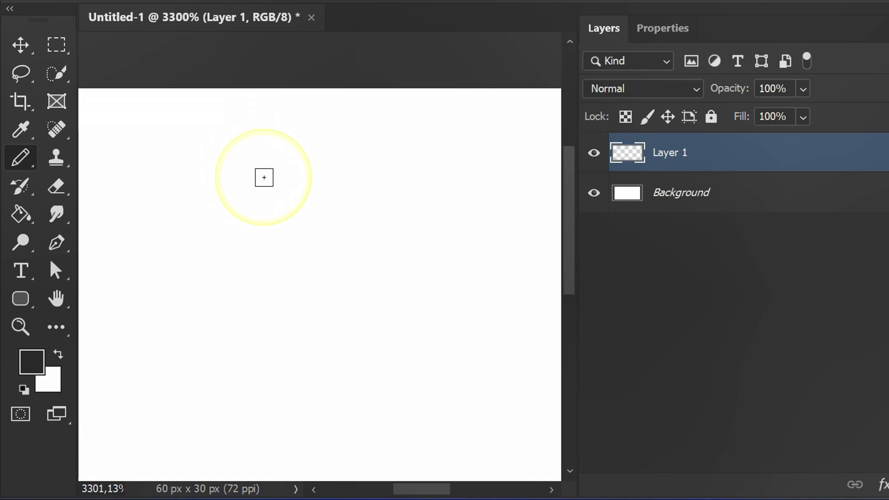
Step: Pencil the dinosaur head's top rows, the filled head rows and the jaw row
left_click(328, 154)
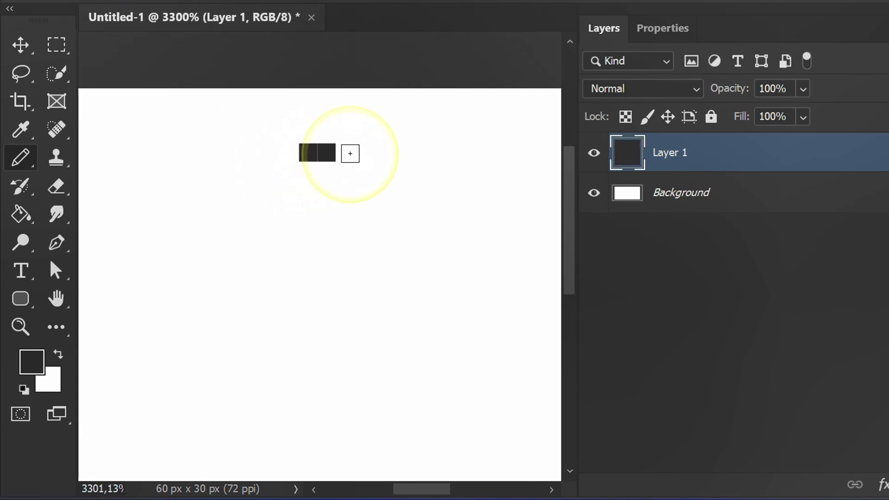
left_click(400, 153)
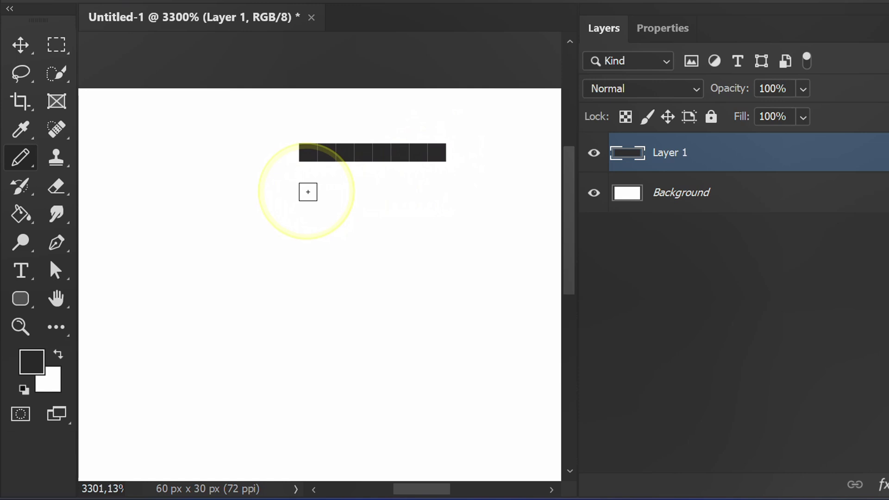
left_click_drag(285, 175, 455, 172)
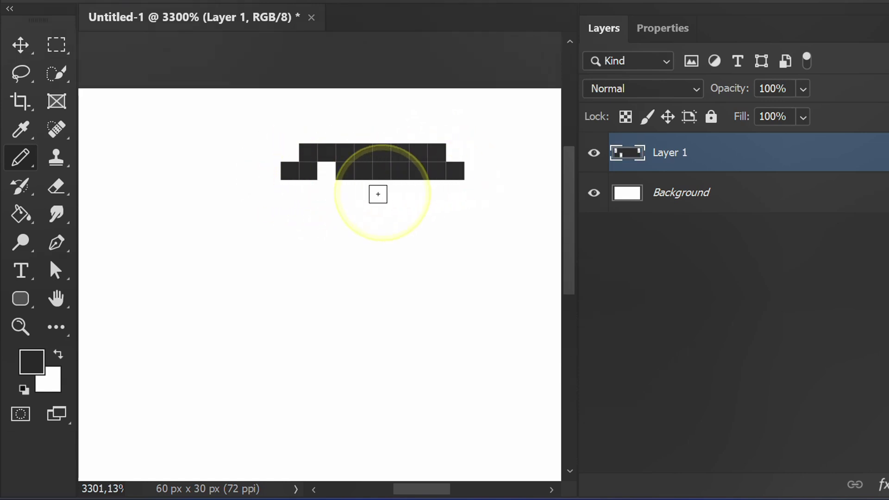
left_click_drag(285, 194, 454, 189)
left_click_drag(291, 208, 454, 207)
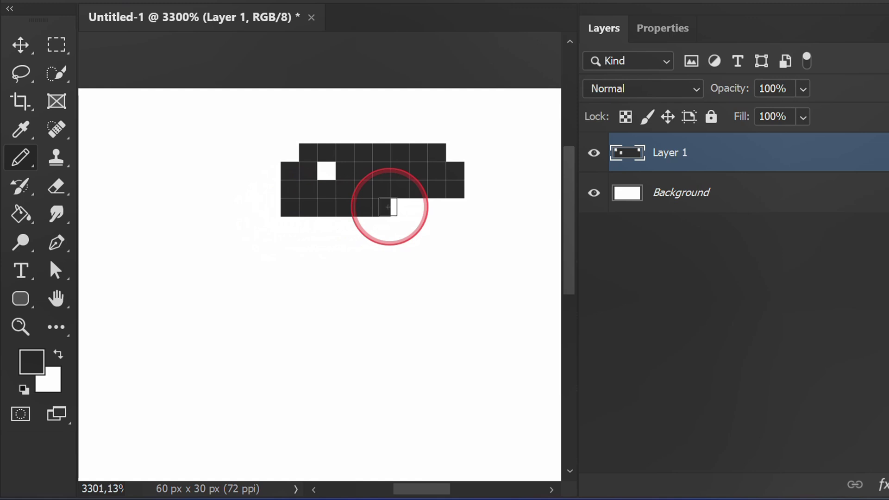
left_click_drag(290, 226, 455, 225)
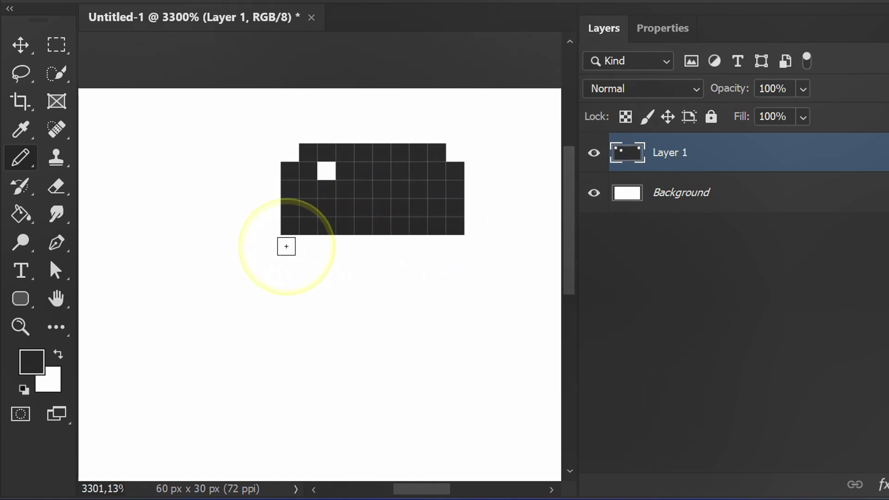
left_click_drag(323, 247, 364, 244)
left_click_drag(284, 265, 438, 262)
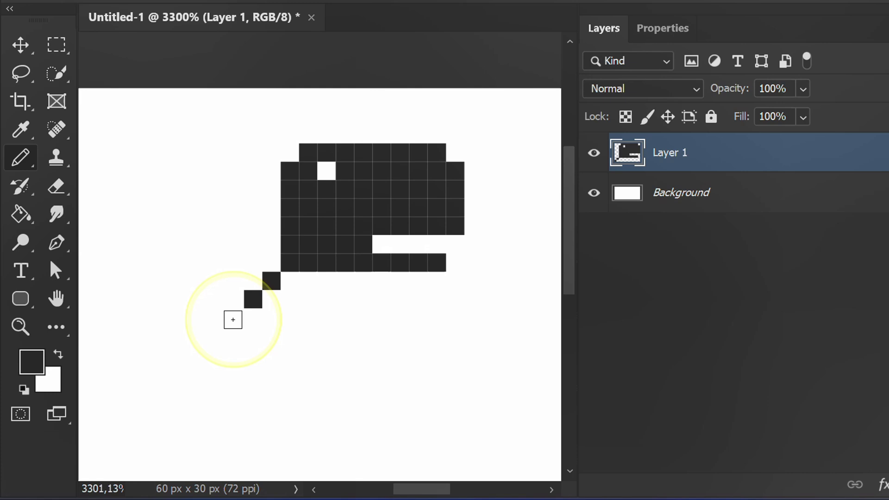
Step: Paint the sloping neck diagonal and fill the chest and lower body rows
left_click_drag(232, 319, 197, 355)
left_click_drag(290, 280, 326, 282)
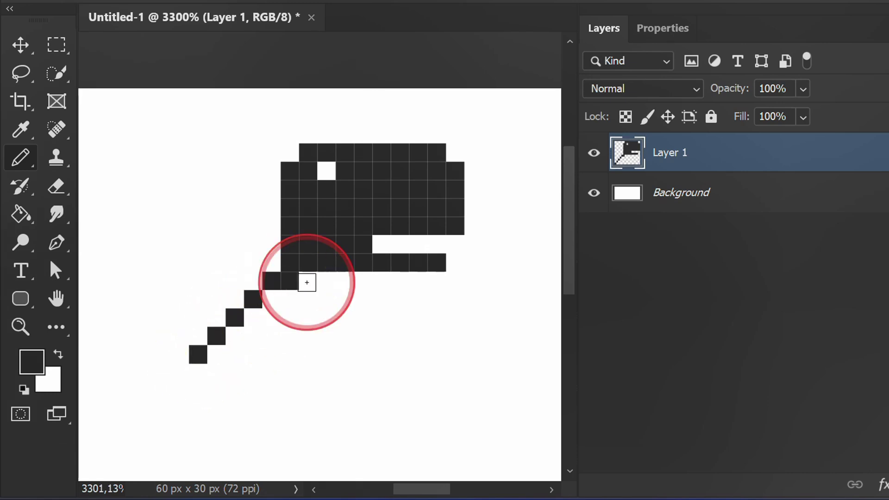
left_click_drag(280, 301, 341, 300)
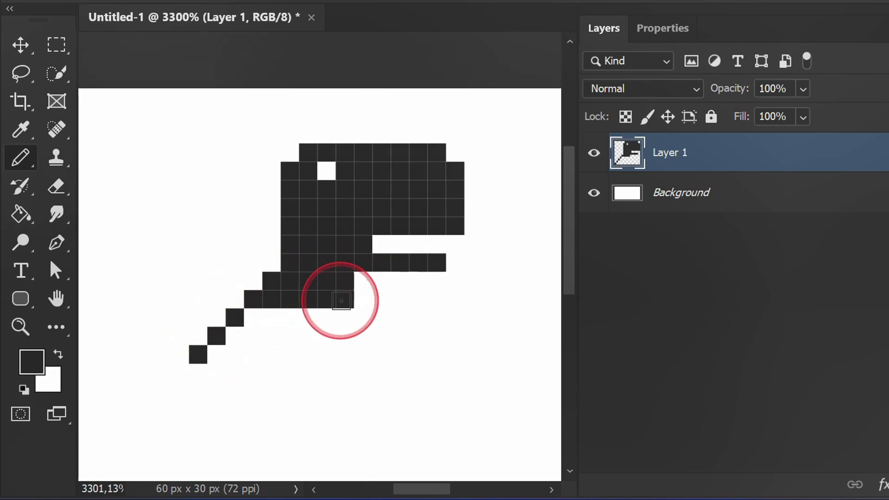
left_click_drag(241, 357, 338, 347)
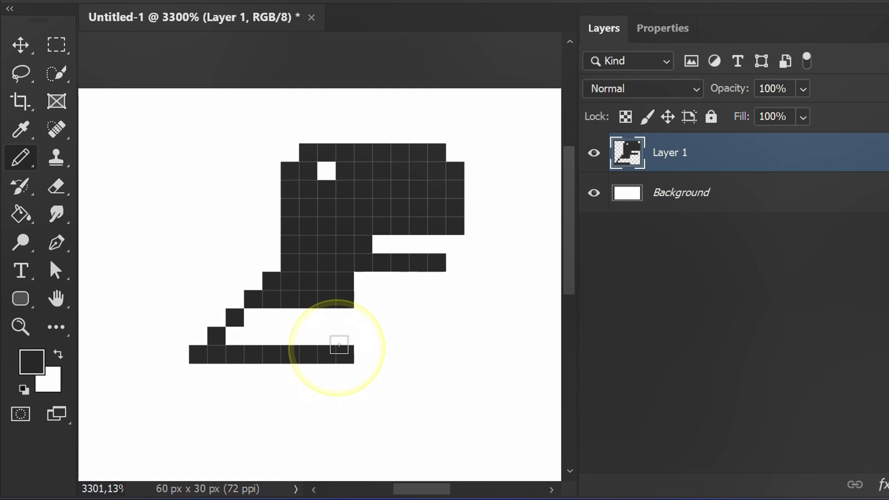
mouse_move(344, 299)
left_mouse_down()
mouse_move(341, 328)
mouse_move(278, 331)
mouse_move(291, 326)
mouse_move(272, 318)
mouse_move(324, 318)
mouse_move(460, 271)
left_mouse_up()
Step: Paint the tail rows and the first belly rows beneath them
key("space")
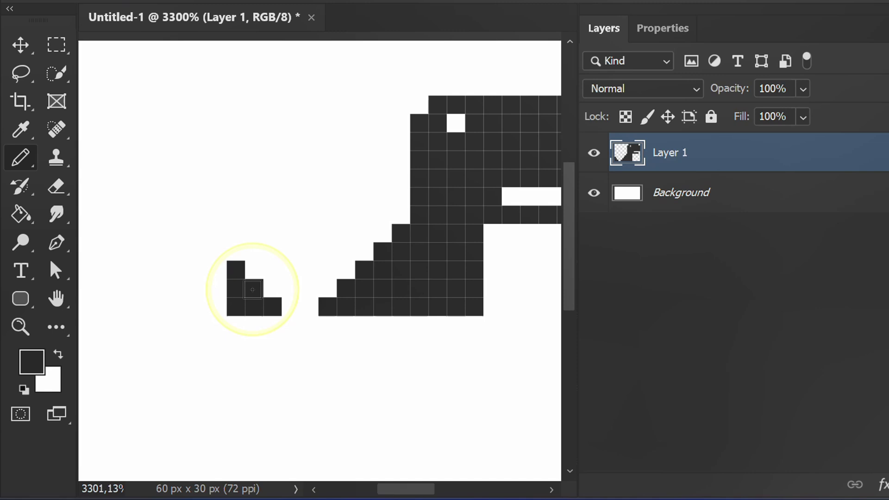
left_click_drag(236, 325, 476, 325)
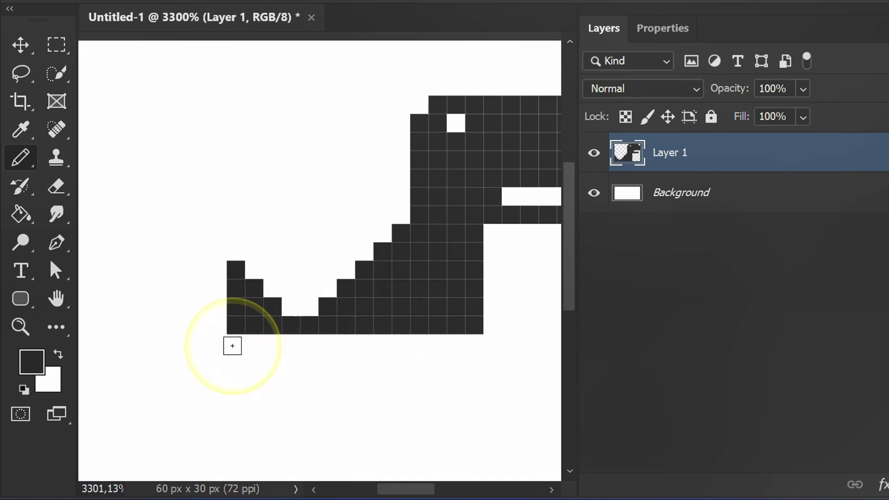
left_click_drag(232, 343, 472, 344)
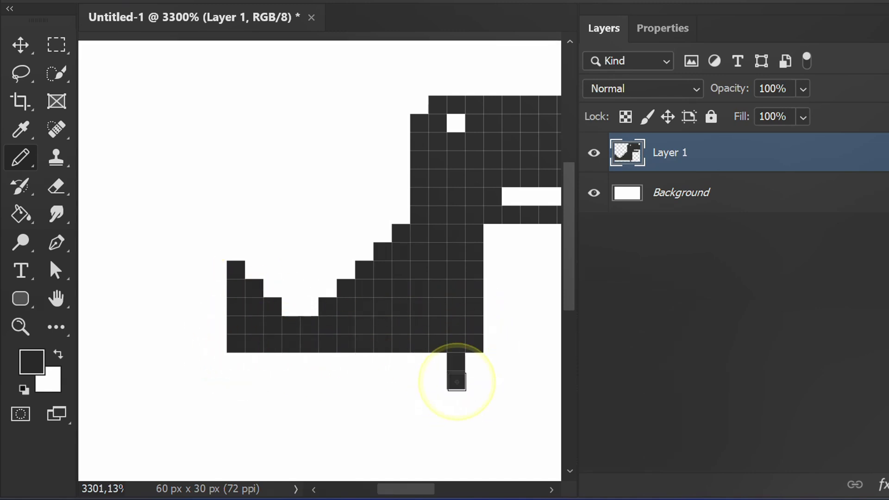
left_click_drag(257, 362, 458, 362)
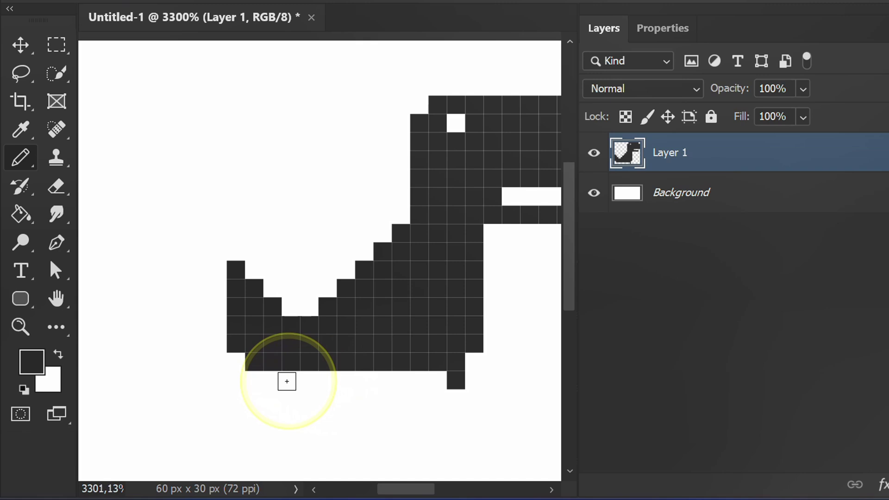
mouse_move(272, 379)
left_mouse_down()
mouse_move(458, 379)
mouse_move(352, 295)
left_mouse_up()
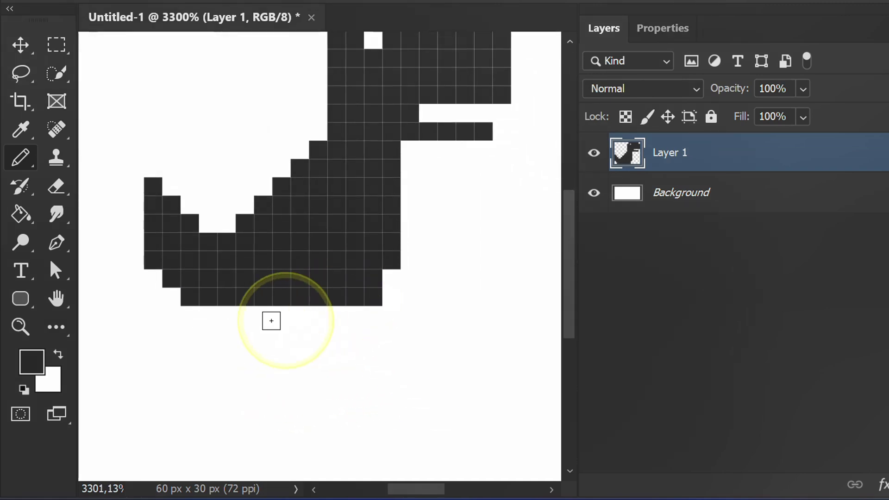
Step: Finish the lower belly and legs, add a toe pixel and the arm's tip
left_click_drag(209, 315, 356, 315)
mouse_move(222, 337)
left_mouse_down()
mouse_move(305, 337)
mouse_move(336, 354)
mouse_move(346, 410)
left_mouse_up()
left_click(345, 409)
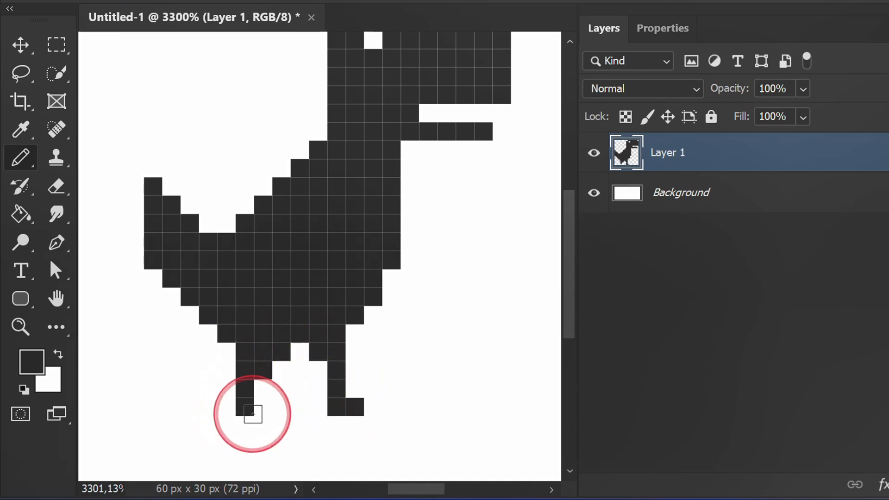
left_click(411, 204)
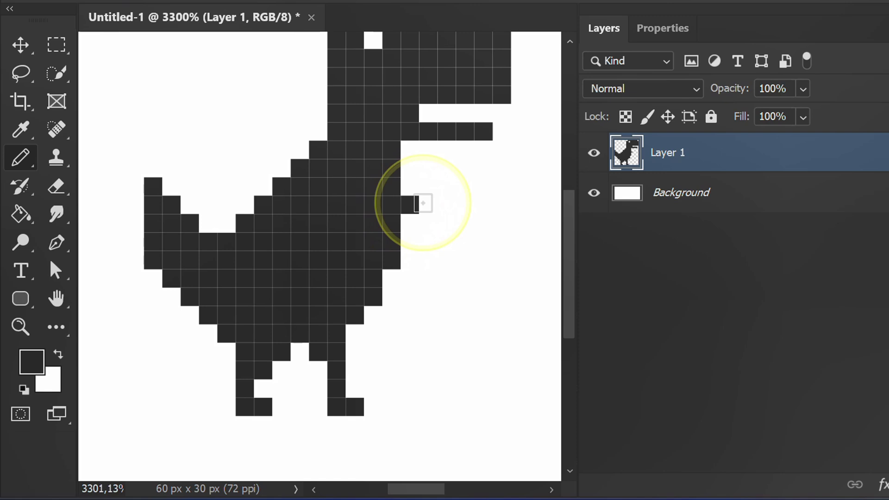
scroll(382, 239, "down", 1)
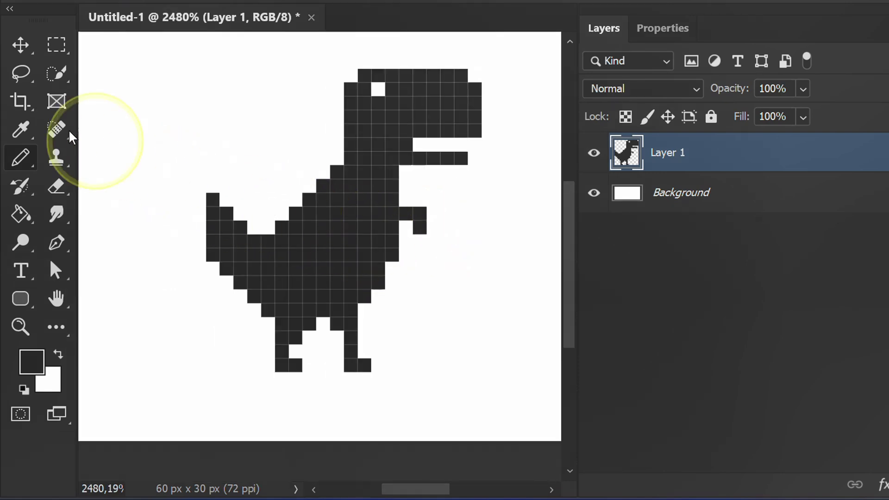
Step: Nudge the dinosaur layer three pixels left and one pixel down
left_click(20, 46)
scroll(301, 254, "down", 1)
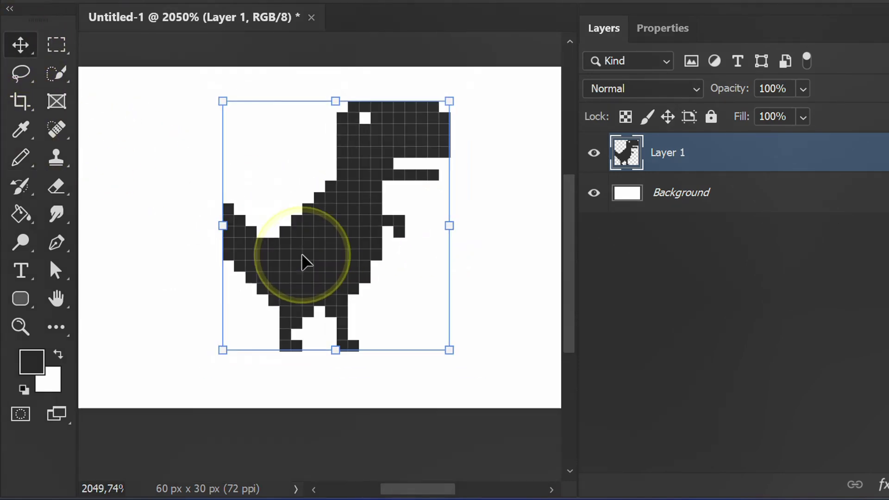
scroll(401, 283, "down", 1)
key("Left")
key("Left")
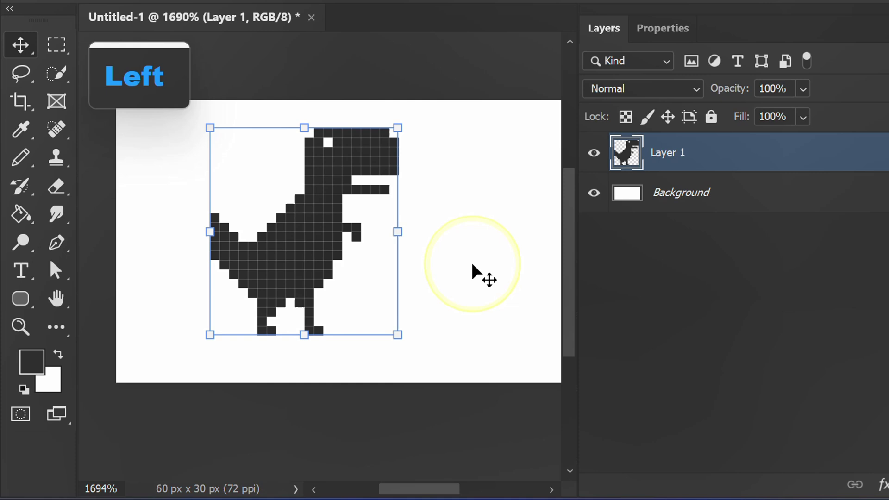
key("Left")
key("Down")
key("Left")
scroll(443, 260, "up", 1)
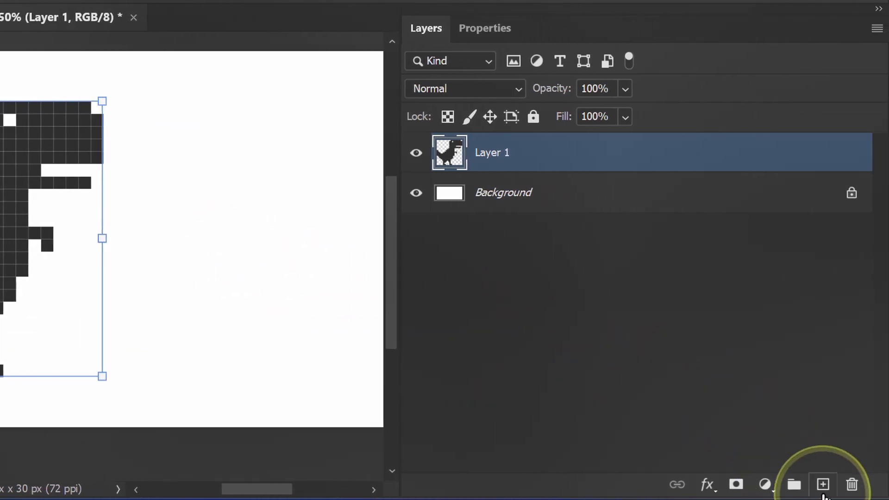
Step: On new Layer 2, pencil a two-column cactus trunk with left and right arms
left_click(823, 484)
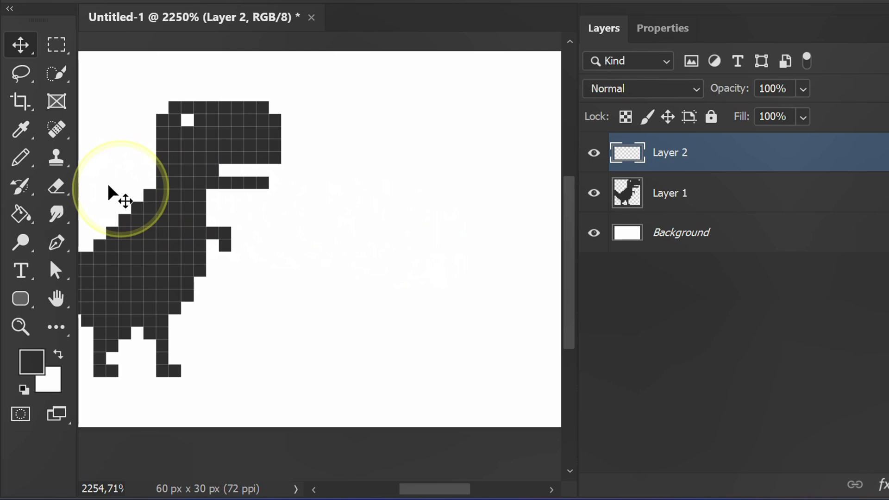
left_click(21, 156)
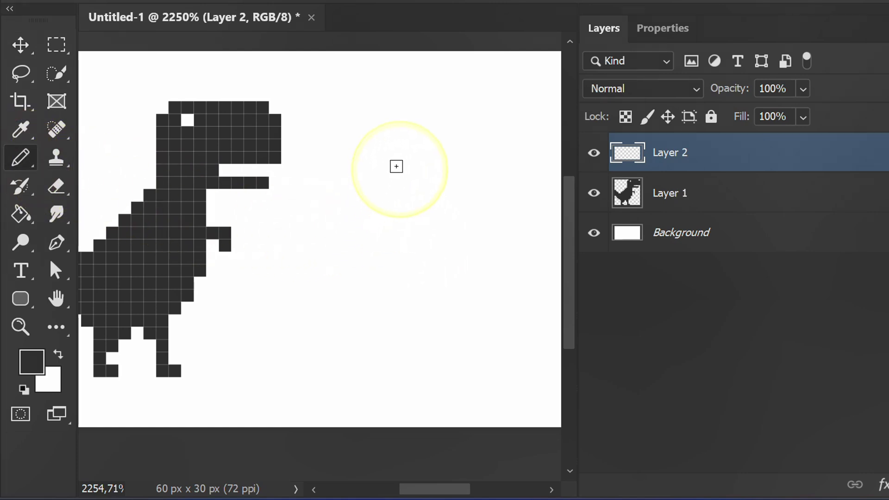
left_click_drag(394, 197, 397, 368)
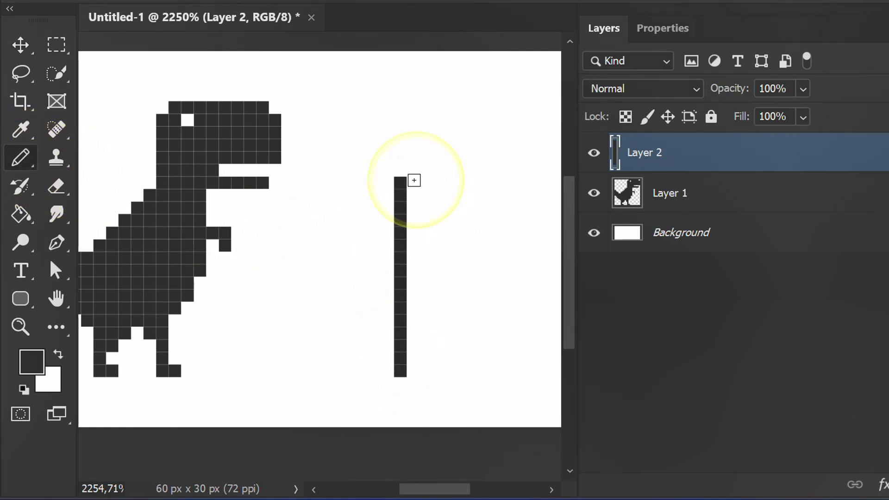
left_click_drag(413, 182, 411, 372)
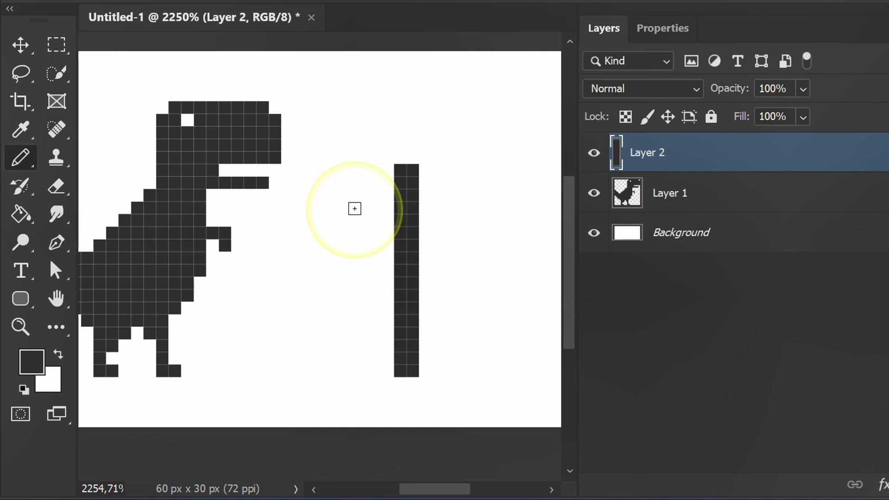
mouse_move(358, 206)
left_mouse_down()
mouse_move(363, 258)
mouse_move(352, 232)
mouse_move(351, 271)
mouse_move(375, 282)
left_mouse_up()
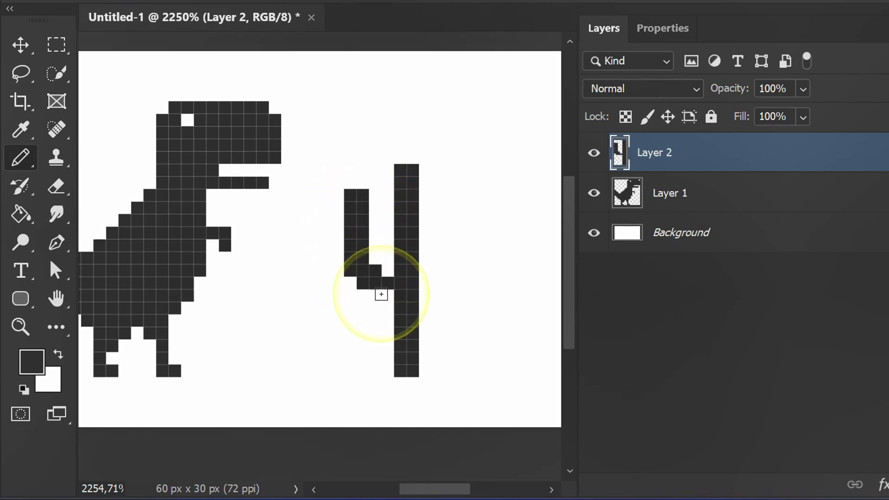
mouse_move(450, 168)
left_mouse_down()
mouse_move(451, 234)
mouse_move(464, 229)
left_mouse_up()
left_click(438, 245)
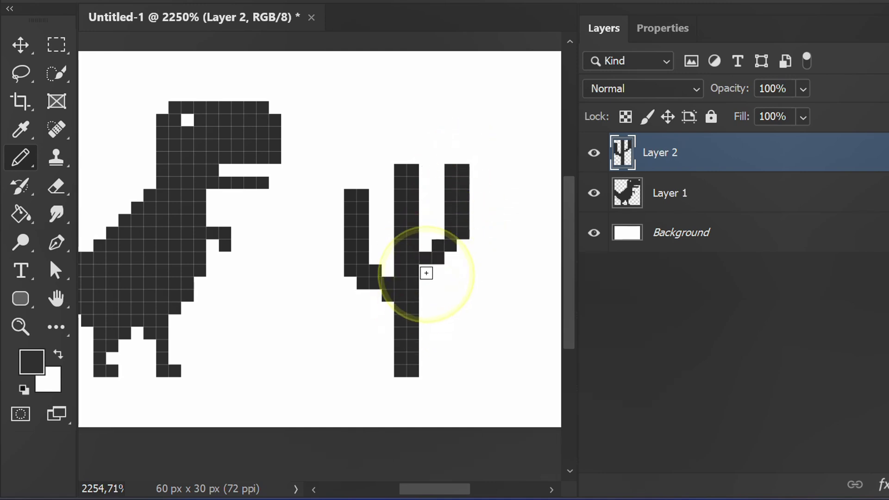
Step: Nudge the cactus layer into place with the arrow keys, then deselect it
key("v")
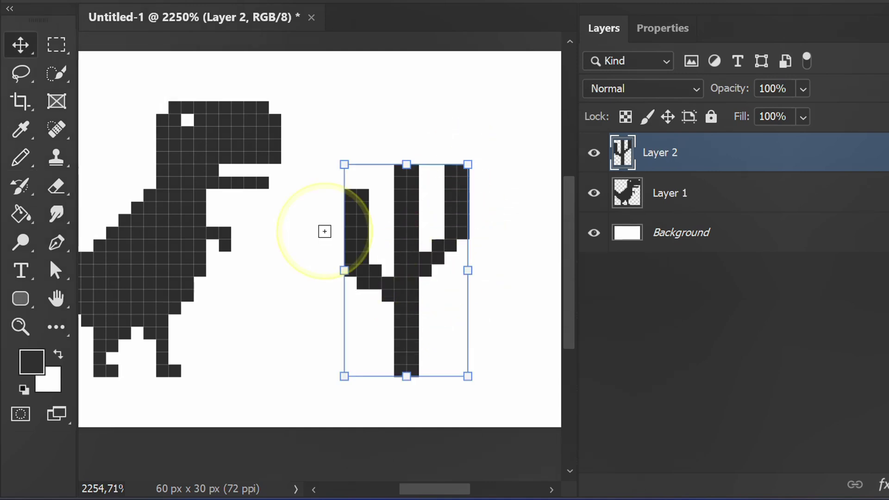
key("Left")
key("Left")
key("Right")
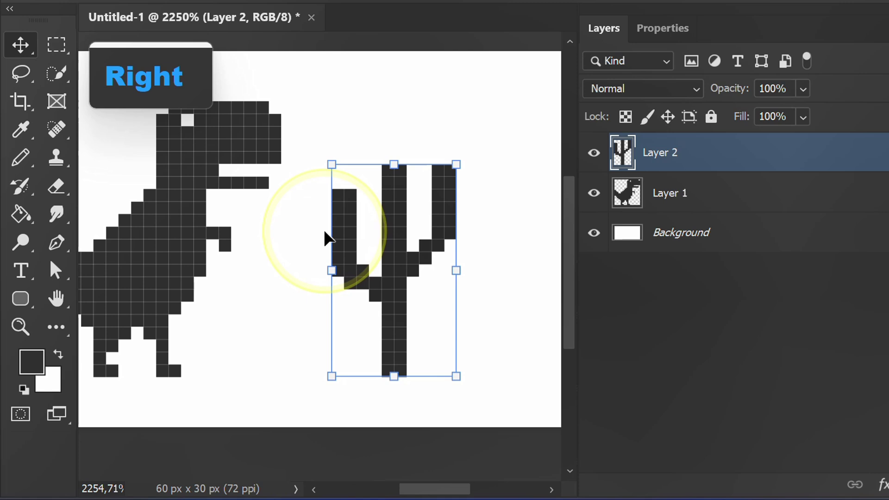
key("Up")
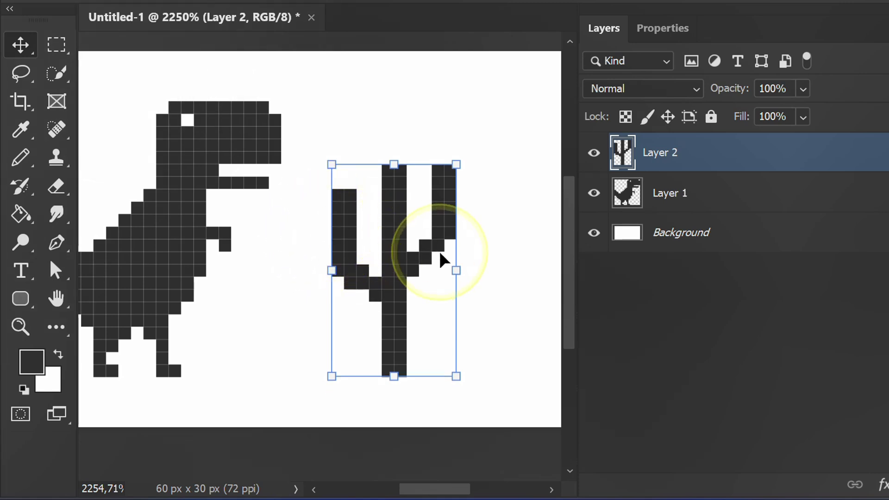
scroll(439, 251, "down", 2)
left_click(583, 307)
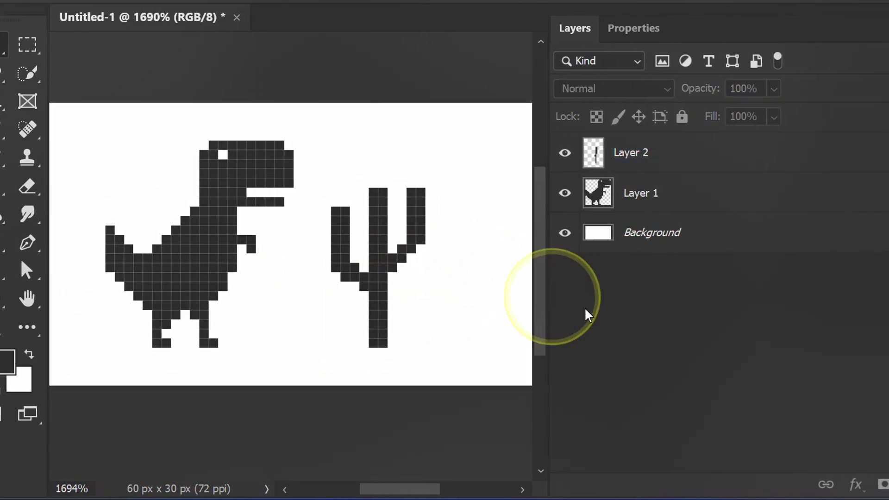
Step: On new Layer 3, draw the long ground line and two short dashes
left_click(823, 486)
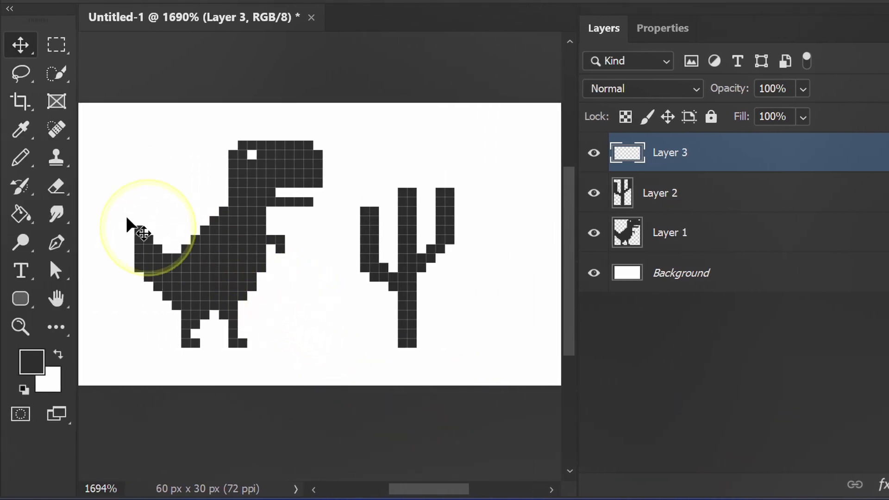
left_click(21, 157)
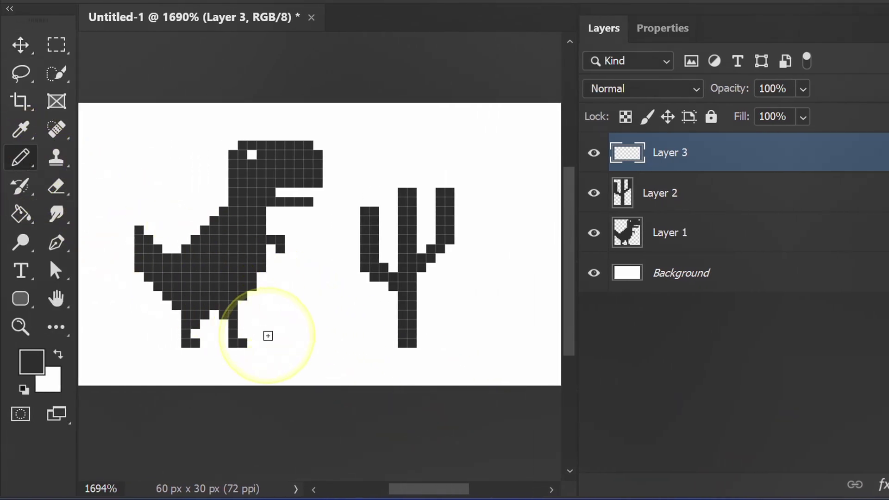
left_click_drag(268, 343, 388, 343)
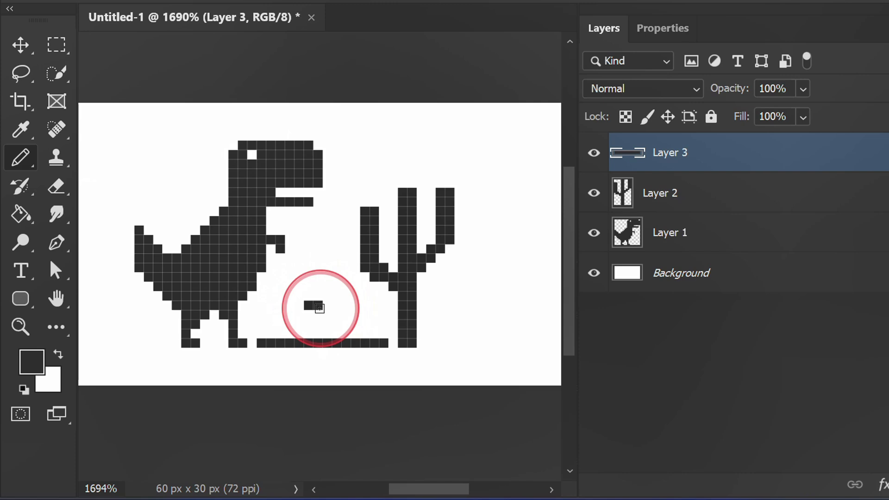
left_click_drag(443, 321, 471, 324)
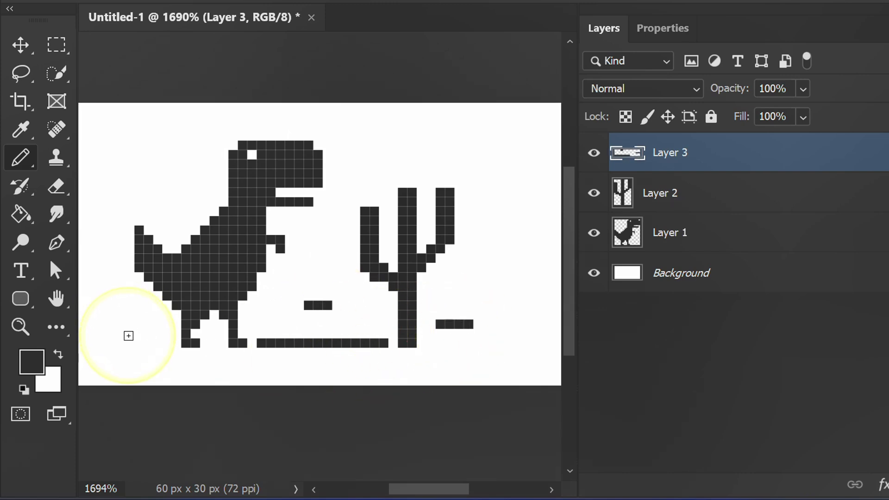
left_click_drag(131, 336, 160, 334)
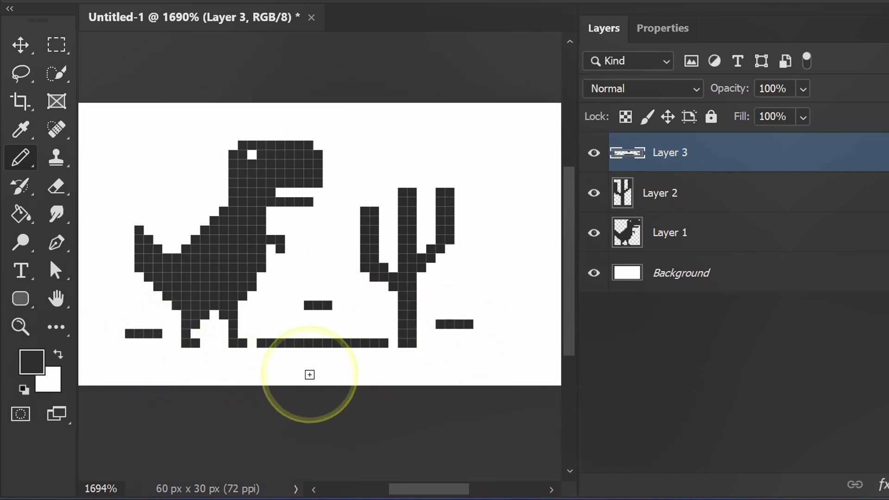
Step: Select the three art layers and nudge them one pixel right
left_click(22, 44)
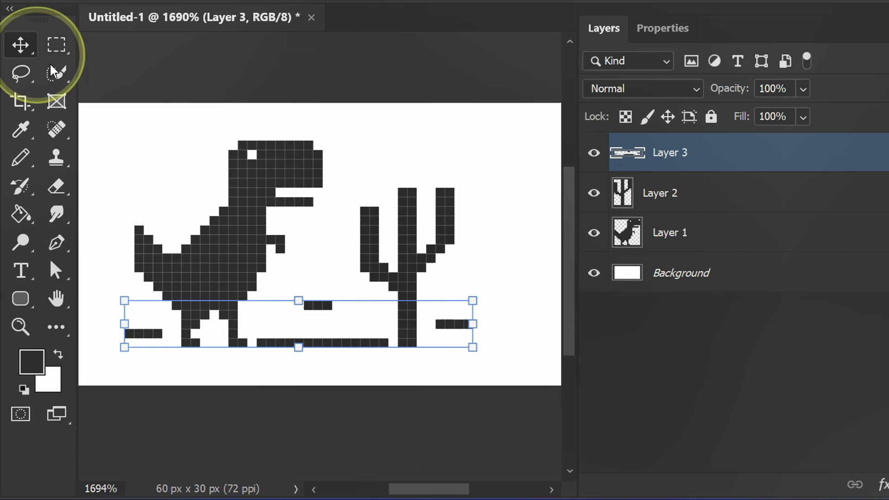
scroll(347, 211, "down", 1)
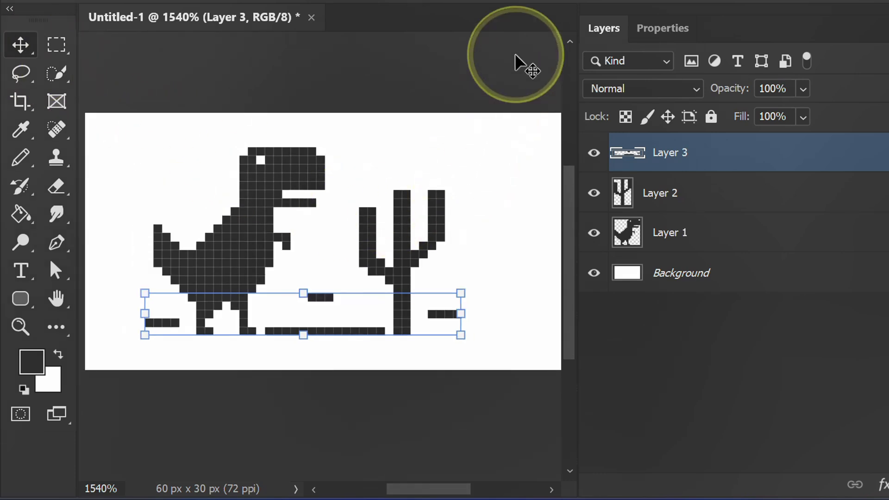
mouse_move(522, 53)
left_mouse_down()
mouse_move(491, 142)
mouse_move(129, 383)
left_mouse_up()
key("Right")
key("Right")
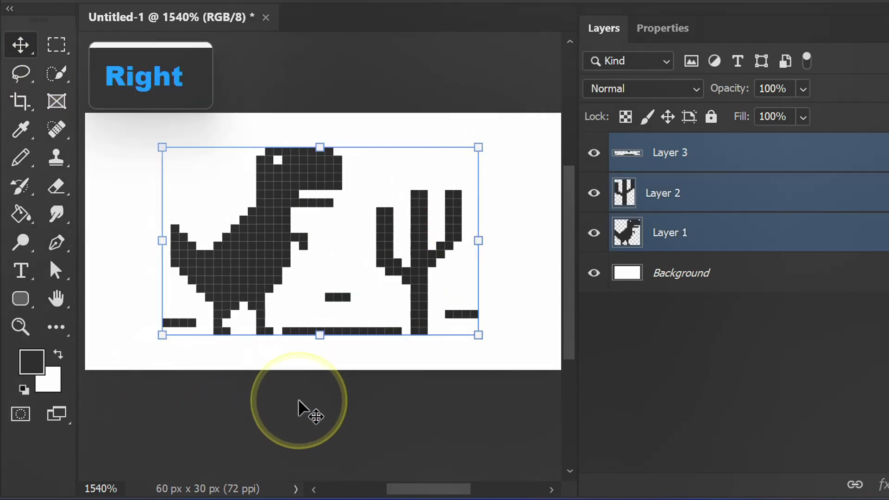
Step: Add an empty Layer 4 directly above Background and pick the Pencil tool
left_click(530, 393)
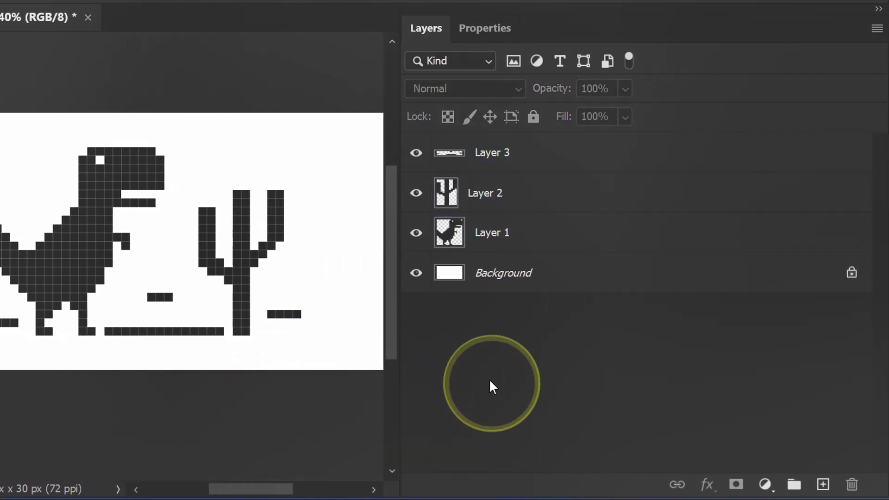
left_click(559, 283)
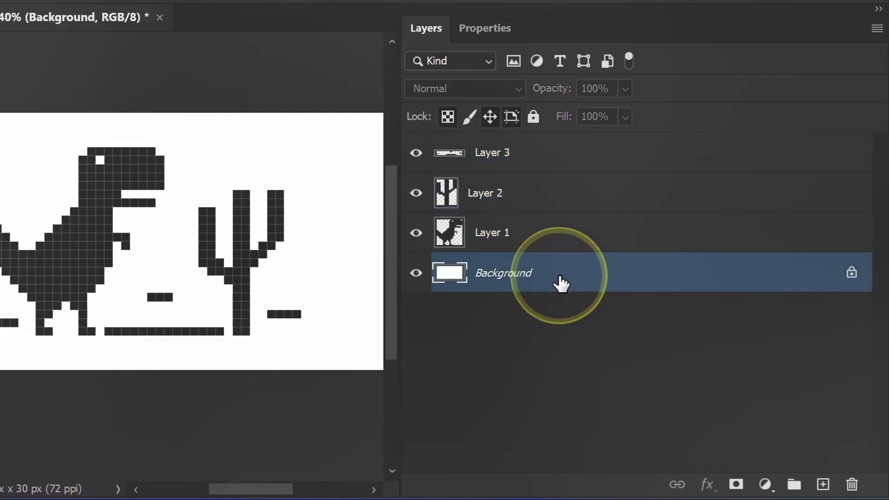
left_click(823, 485)
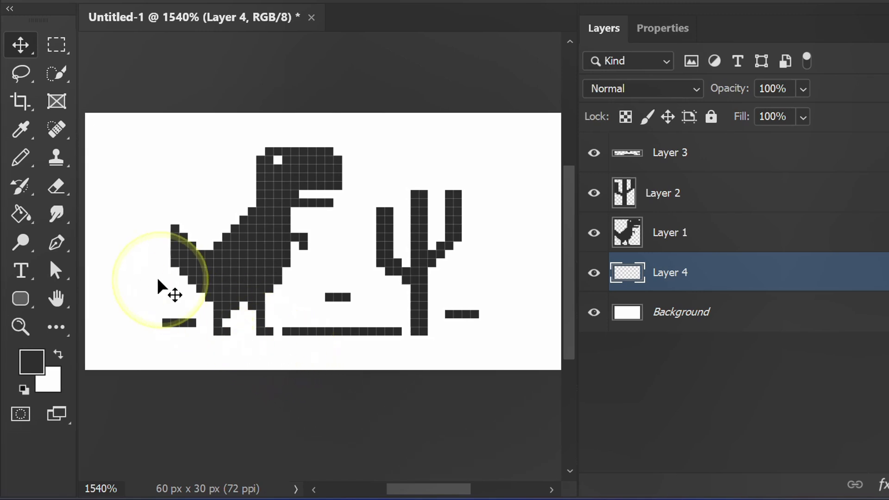
left_click(20, 157)
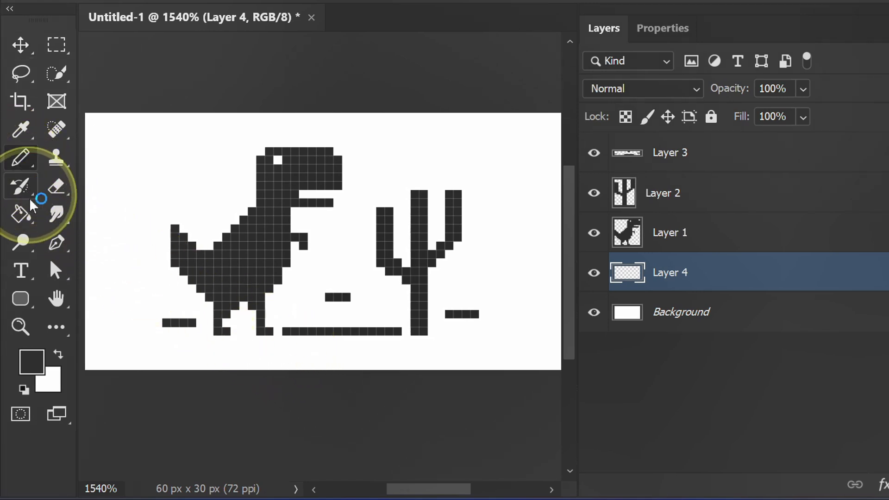
Step: Change the foreground colour to light grey b3b3b3 by raising Brightness from 15 to 70
left_click(33, 359)
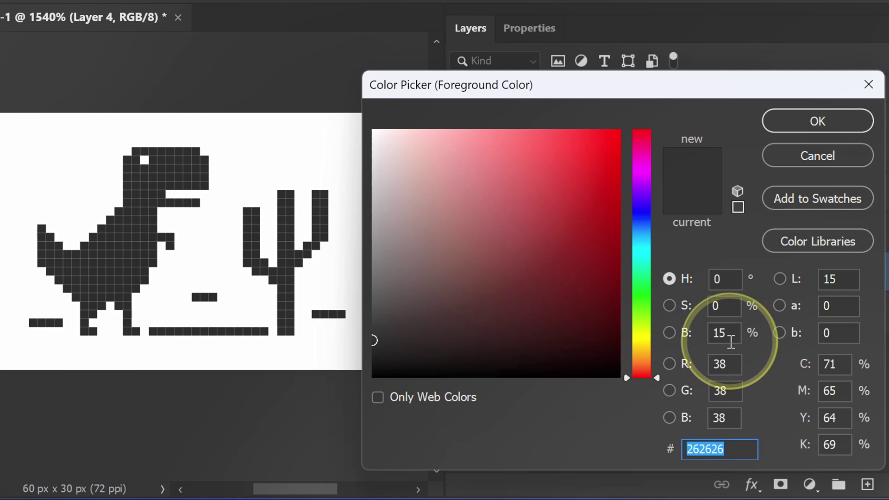
left_click(731, 340)
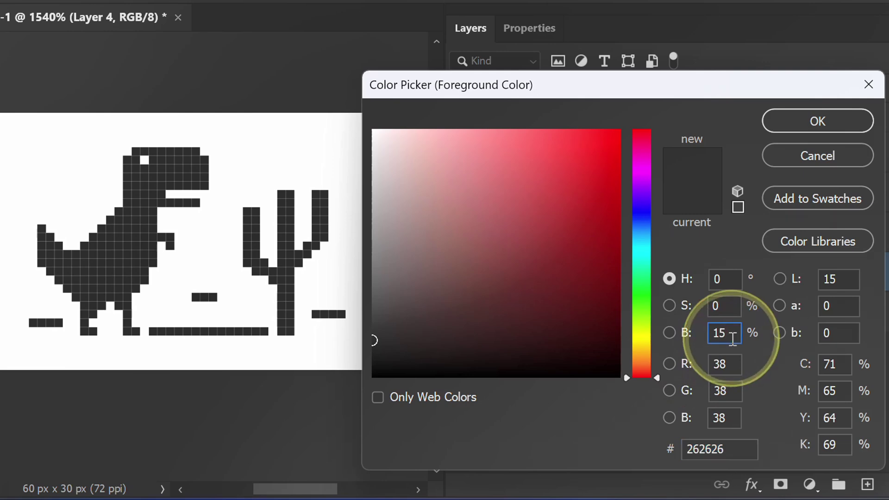
key("Up")
key("Up")
key("Up")
key("Up")
key("Up")
key("Up")
key("Up")
key("Up")
key("Up")
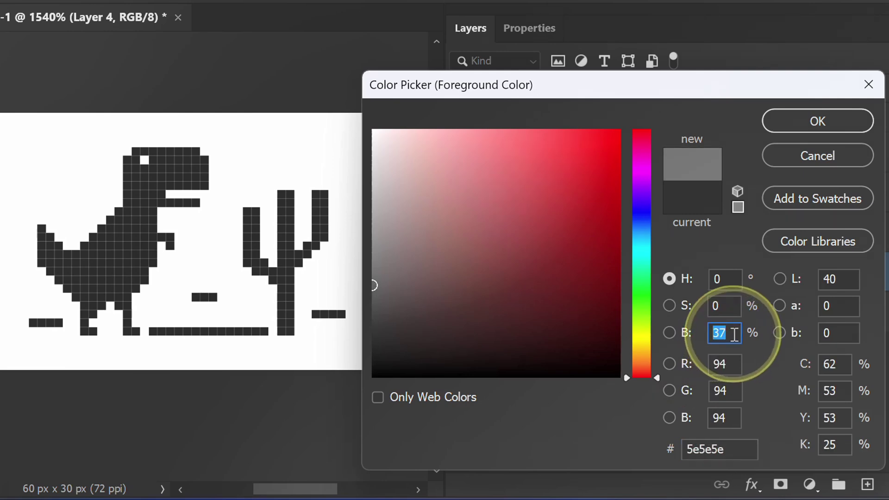
key("Up")
key("Up")
key("Up")
key("Up")
key("Up")
key("Up")
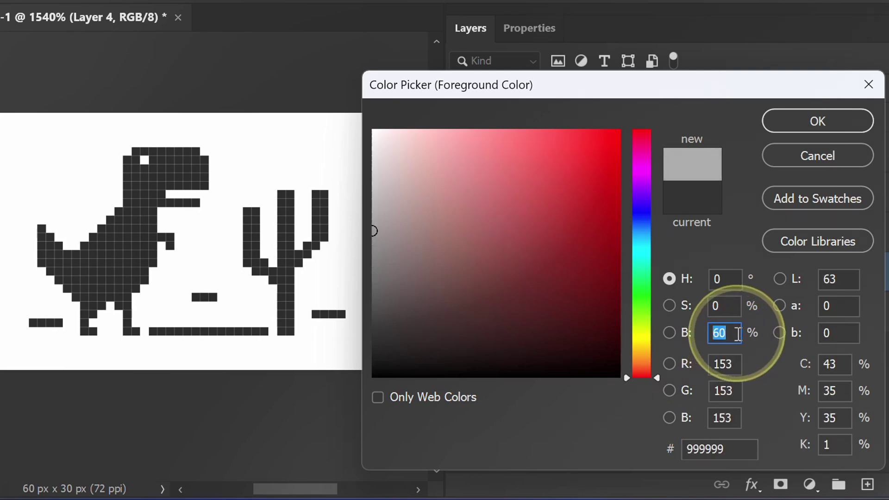
key("Up")
key("Up")
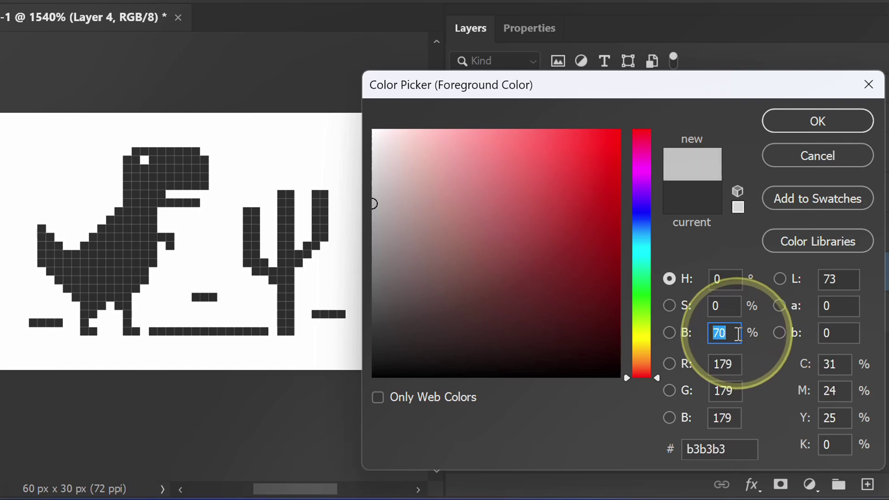
left_click(813, 122)
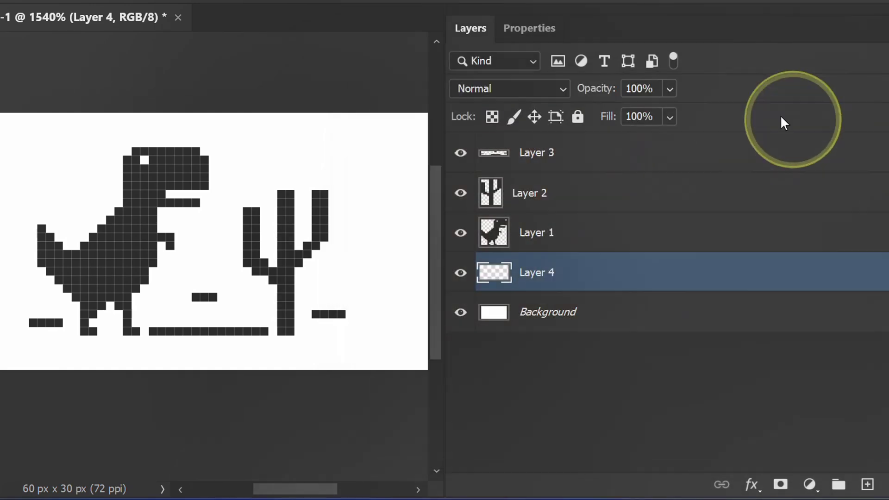
scroll(376, 268, "up", 1)
Step: Pencil a light grey cloud outline on Layer 4, then hide Layers 1 and 2
mouse_move(262, 243)
left_mouse_down()
mouse_move(344, 163)
mouse_move(369, 189)
mouse_move(461, 171)
mouse_move(479, 214)
mouse_move(522, 254)
left_mouse_up()
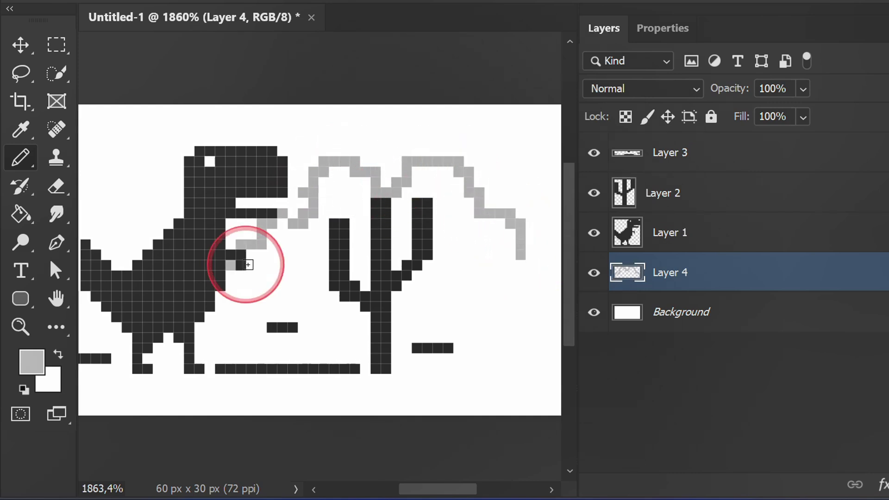
mouse_move(231, 265)
left_mouse_down()
mouse_move(521, 266)
mouse_move(526, 258)
left_mouse_up()
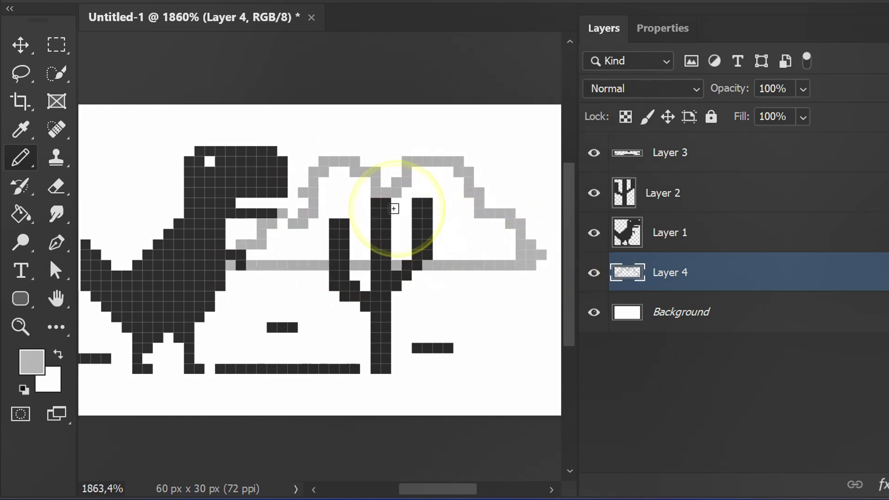
mouse_move(437, 218)
left_mouse_down()
mouse_move(470, 213)
mouse_move(371, 198)
left_mouse_up()
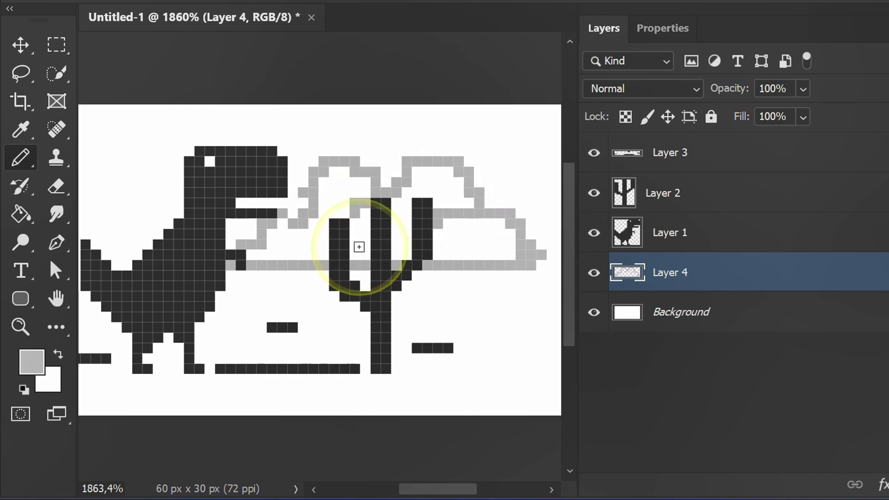
left_click(593, 232)
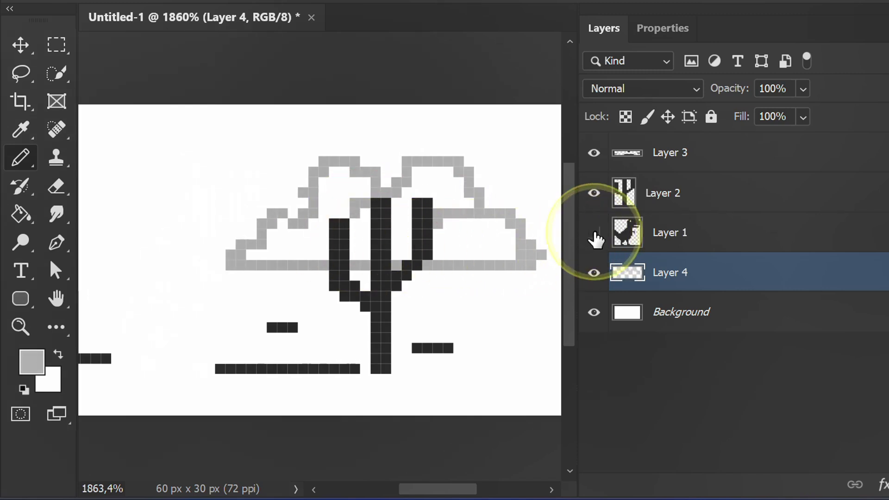
left_click(594, 193)
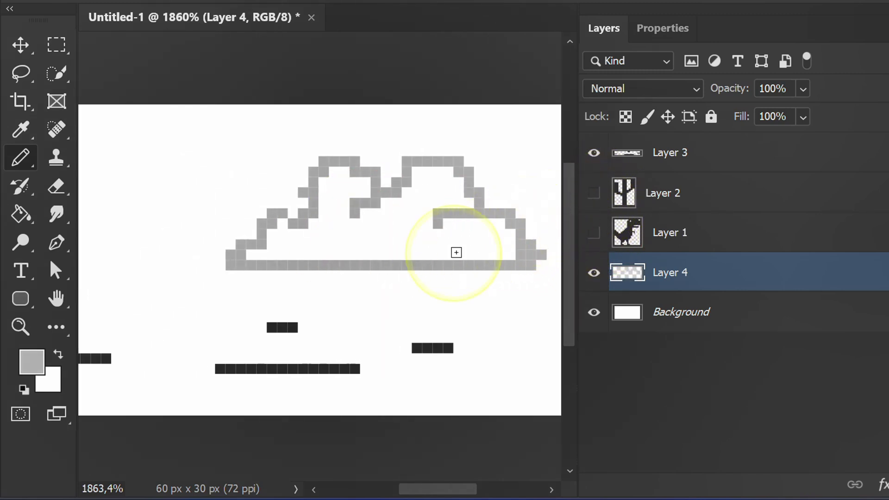
Step: Switch to the Eraser Tool with 1 px size and hard Pencil mode
right_click(62, 188)
left_click(135, 185)
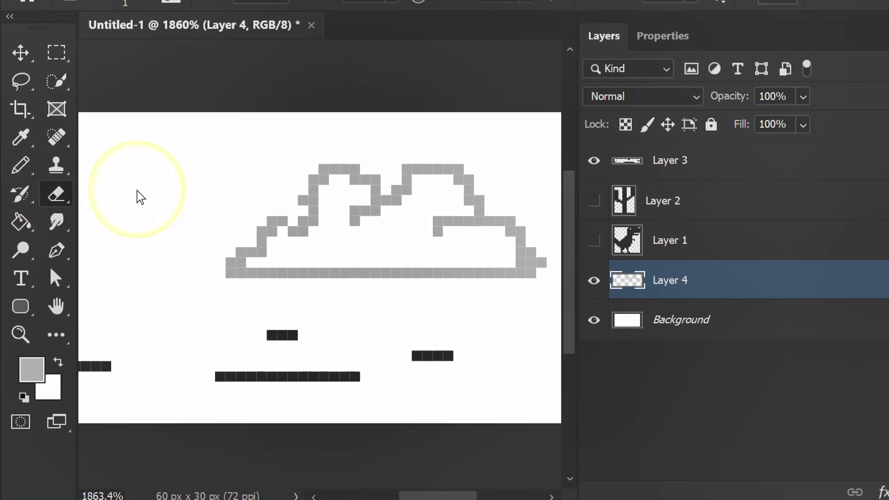
left_click(146, 23)
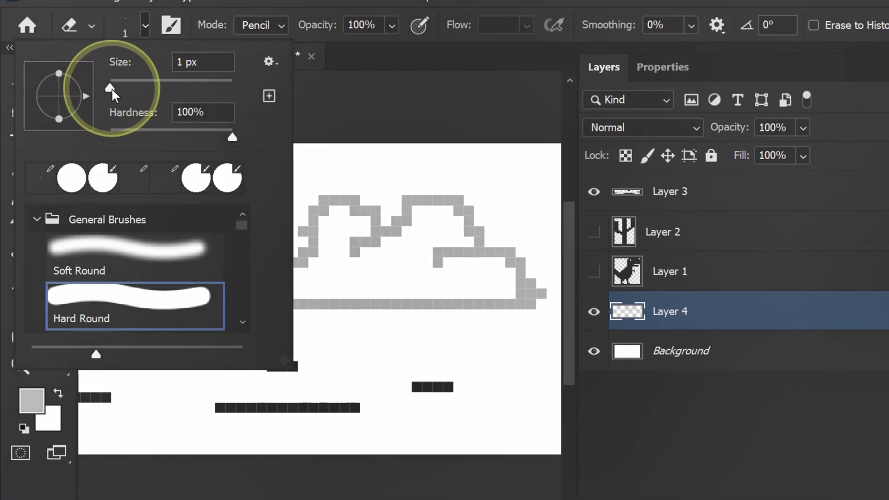
left_click(145, 28)
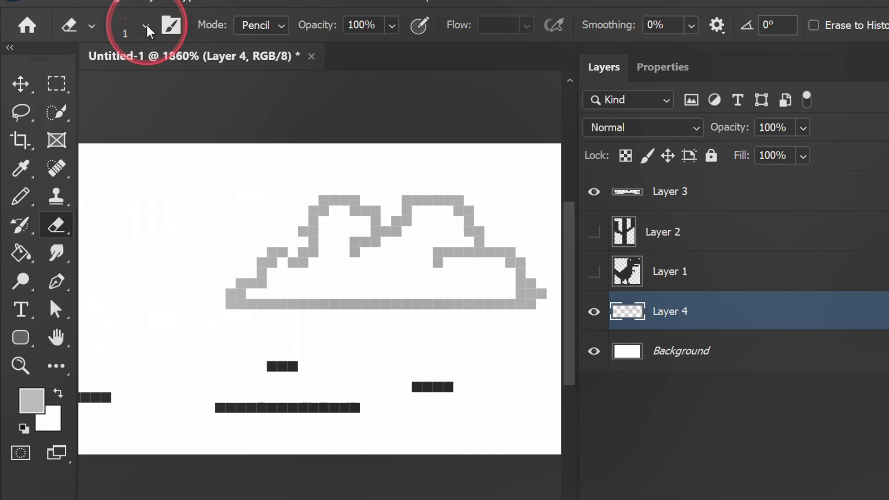
left_click(263, 25)
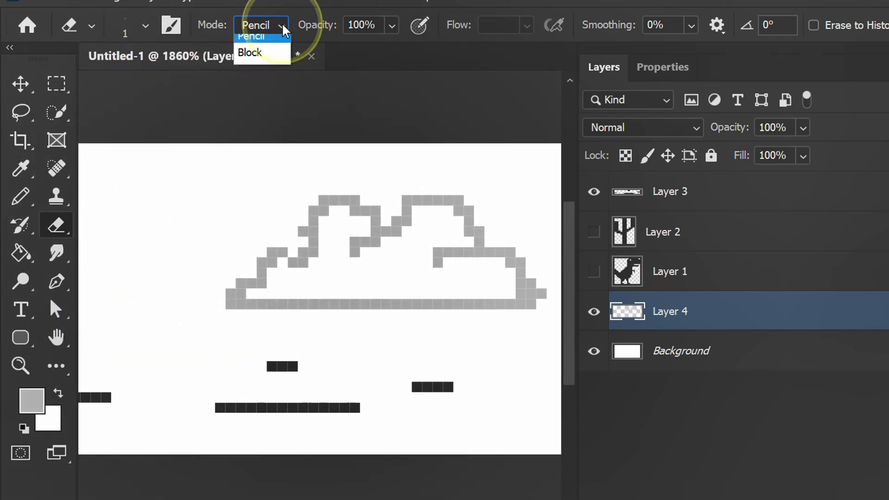
left_click(254, 60)
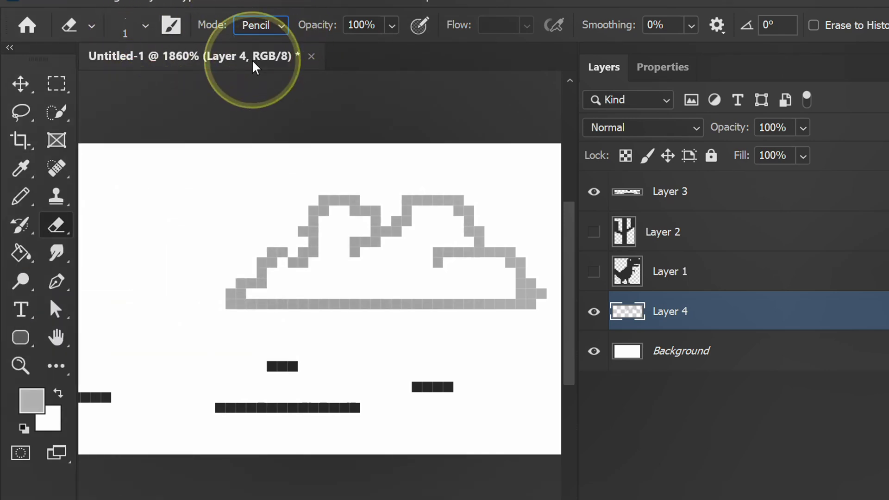
Step: Erase and redraw cloud pixels, stepping out its left side and lengthening the base
left_click(352, 255)
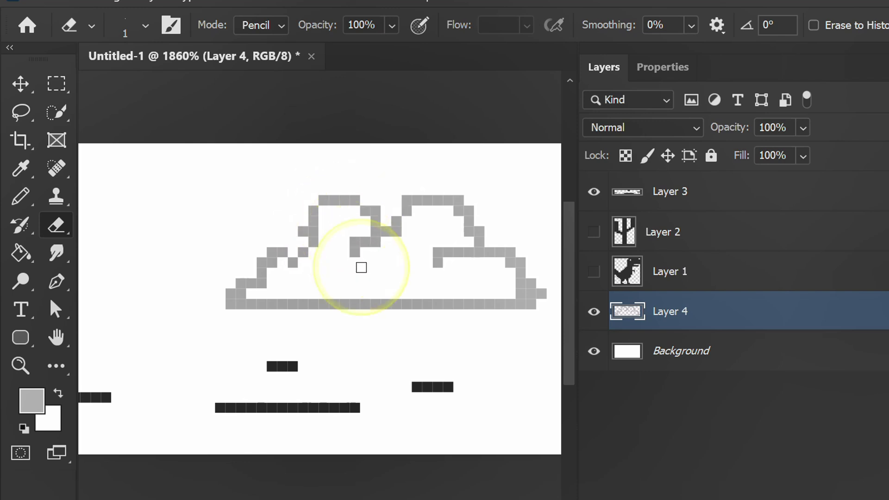
left_click(352, 239)
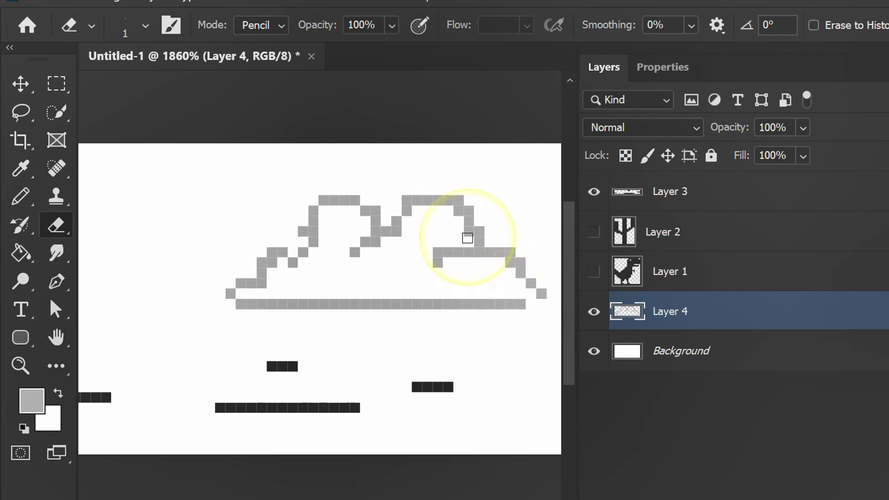
left_click(408, 200)
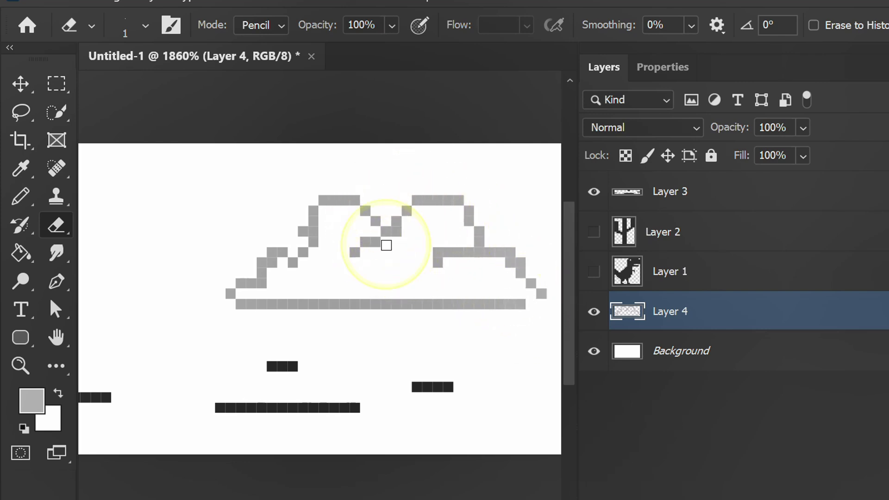
left_click(20, 196)
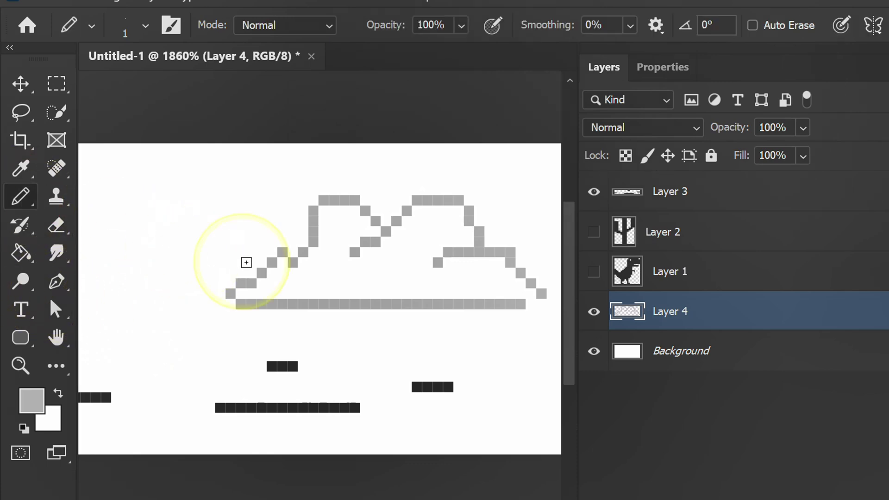
mouse_move(257, 265)
left_mouse_down()
mouse_move(254, 243)
mouse_move(294, 232)
mouse_move(258, 282)
mouse_move(213, 273)
mouse_move(179, 294)
mouse_move(182, 303)
mouse_move(232, 304)
mouse_move(227, 309)
left_mouse_up()
key("e")
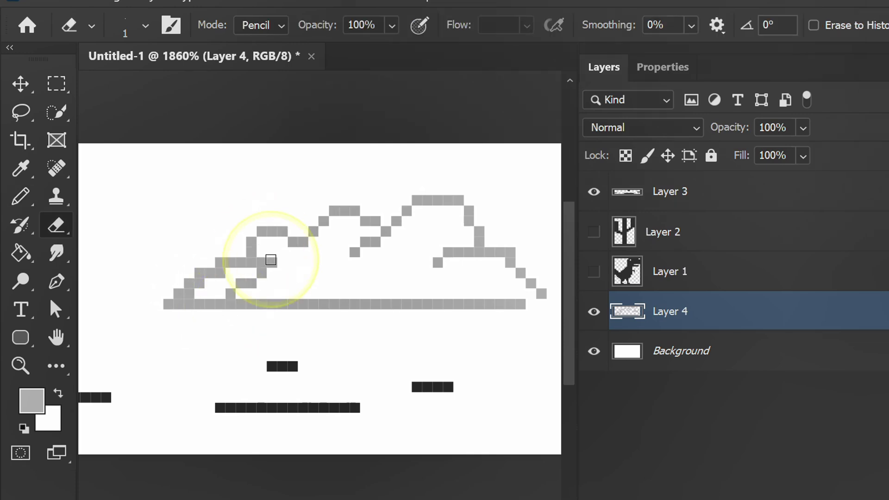
mouse_move(265, 264)
left_mouse_down()
mouse_move(254, 258)
mouse_move(218, 278)
mouse_move(265, 279)
mouse_move(232, 289)
mouse_move(204, 284)
mouse_move(212, 294)
mouse_move(178, 311)
mouse_move(166, 305)
mouse_move(188, 311)
left_mouse_up()
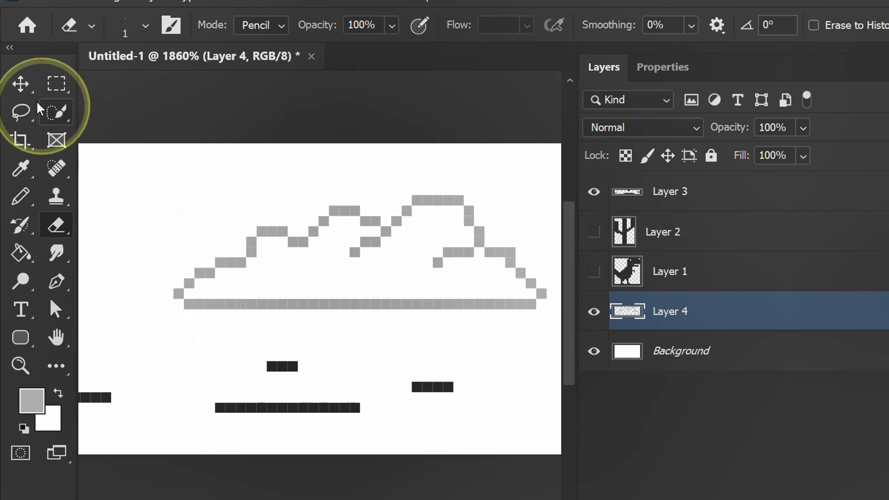
Step: Activate the Move tool and make the dinosaur and cactus layers visible again
left_click(23, 85)
left_click(243, 236)
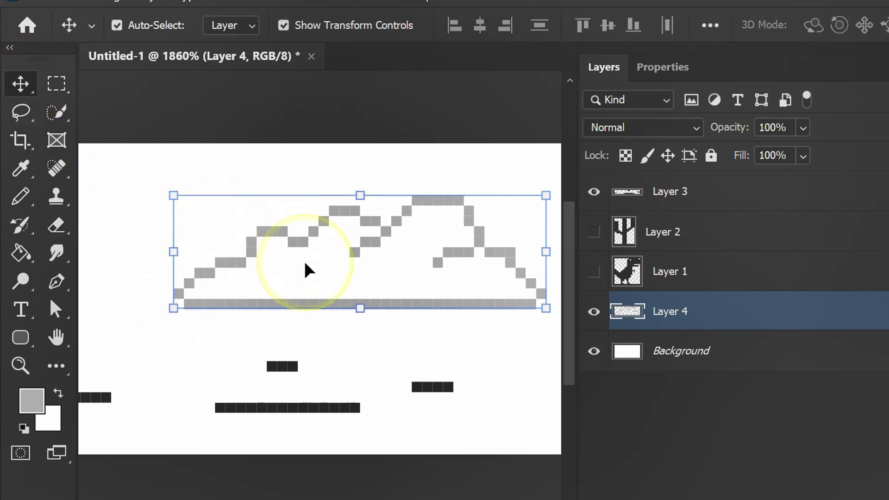
left_click(594, 271)
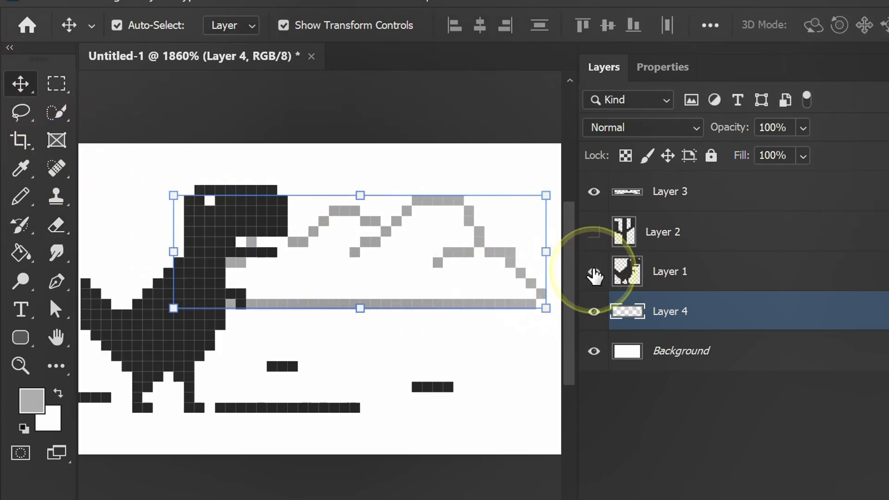
left_click(594, 231)
scroll(416, 324, "down", 2)
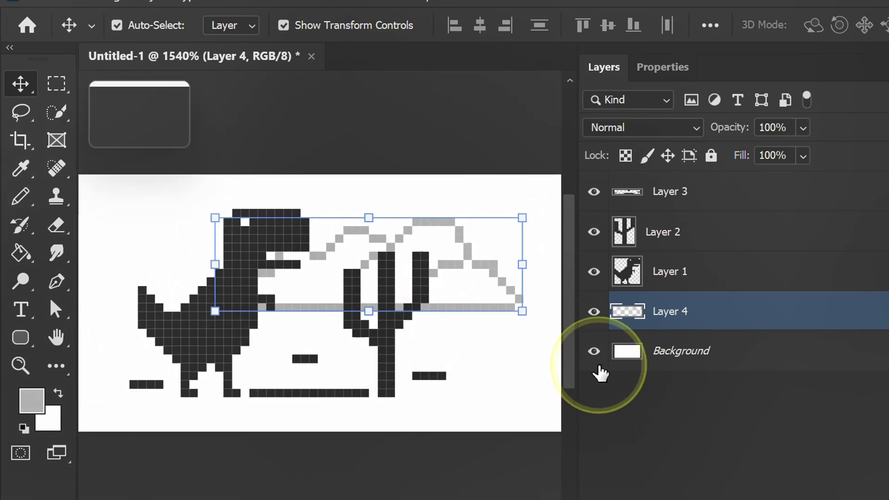
Step: Nudge the cloud layer one pixel each left, up, right and down
key("Left")
key("Left")
key("Left")
key("Left")
key("Left")
key("Up")
key("Up")
key("Up")
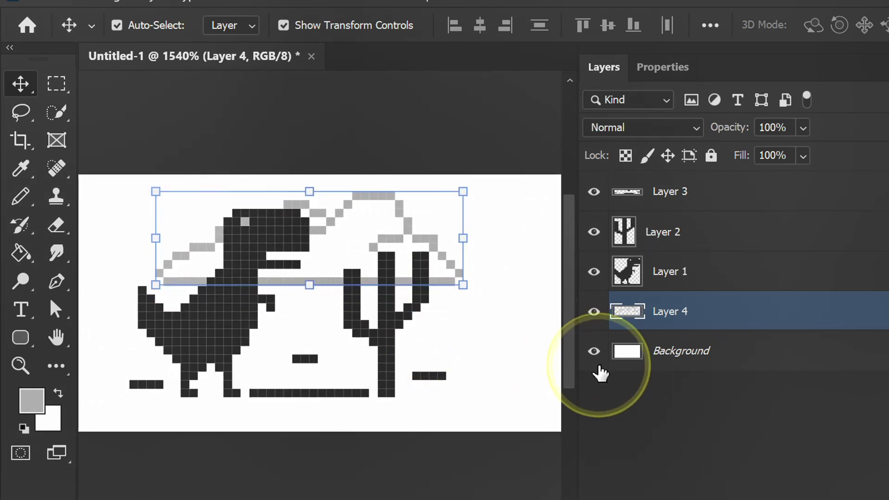
key("Right")
key("Down")
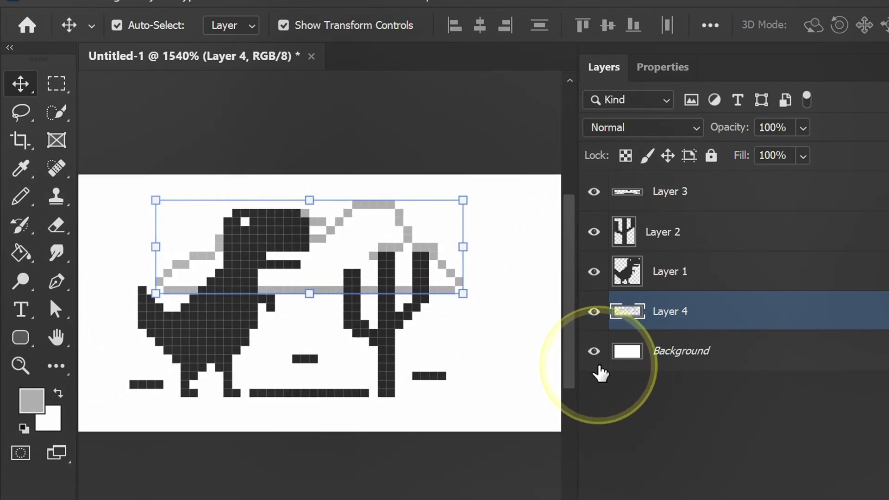
key("b")
scroll(223, 245, "up", 4)
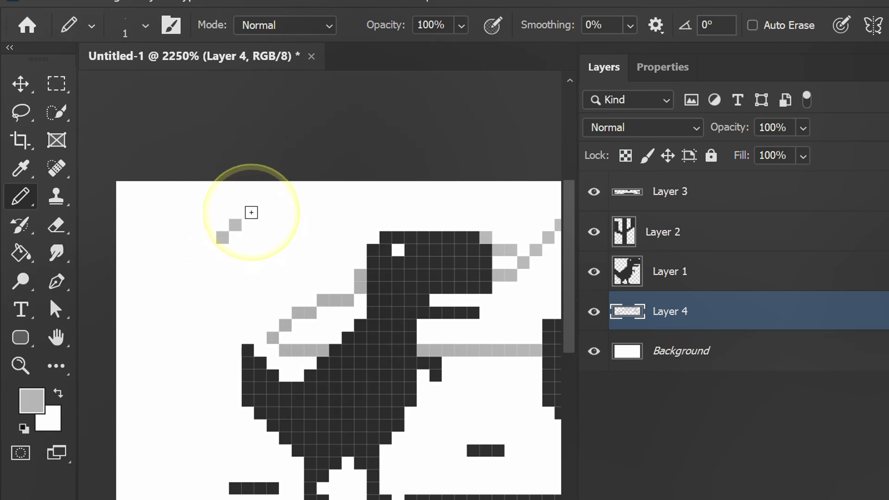
Step: Draw a smaller grey cloud upper left on Layer 4, nudge the clouds one pixel right, then deselect
left_click(274, 237)
mouse_move(211, 251)
left_mouse_down()
mouse_move(187, 264)
mouse_move(312, 276)
left_mouse_up()
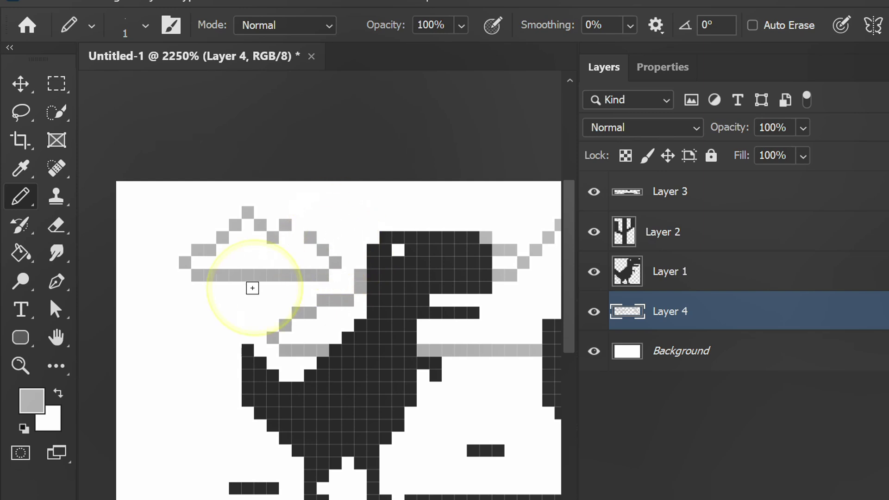
left_click(299, 224)
left_click(20, 83)
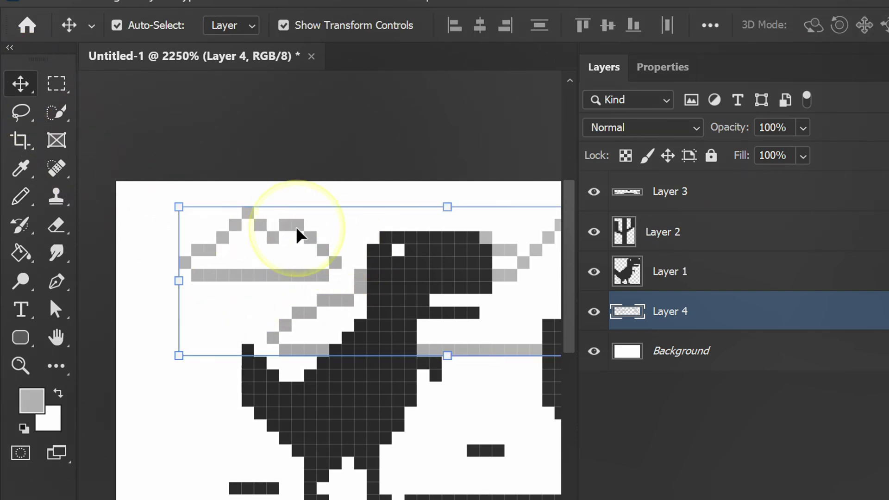
scroll(244, 193, "down", 2)
key("Right")
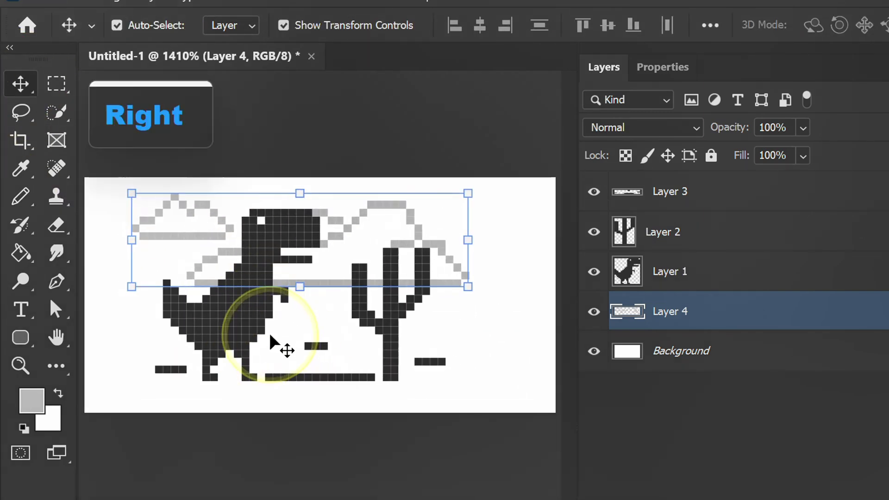
left_click(664, 429)
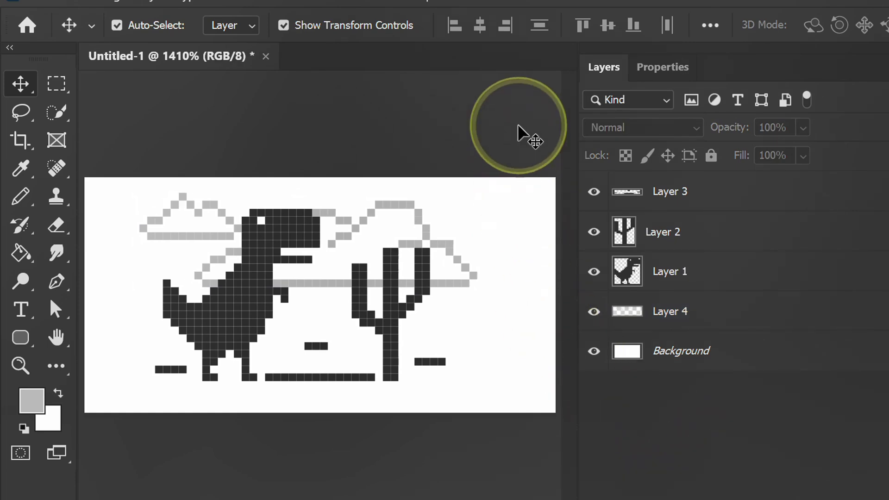
Step: Select Layers 1–4 and nudge the scene two pixels right and one down
mouse_move(525, 123)
left_mouse_down()
mouse_move(316, 361)
mouse_move(117, 419)
left_mouse_up()
key("Right")
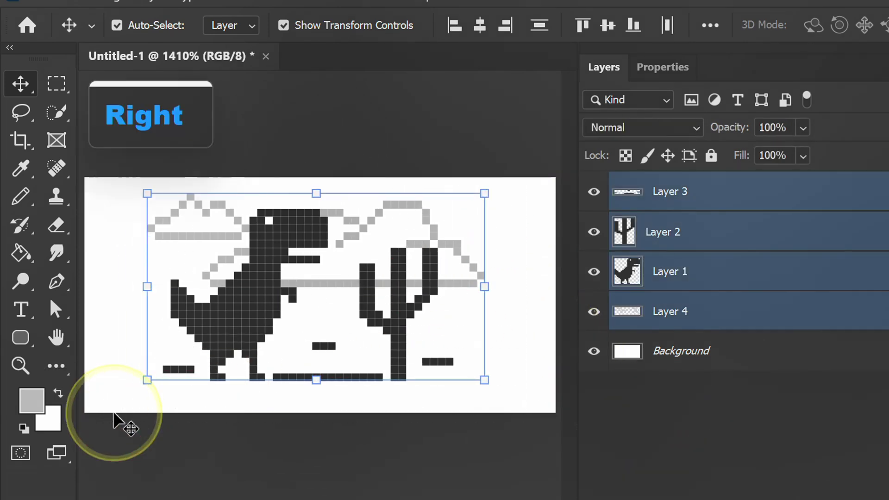
key("Right")
key("Down")
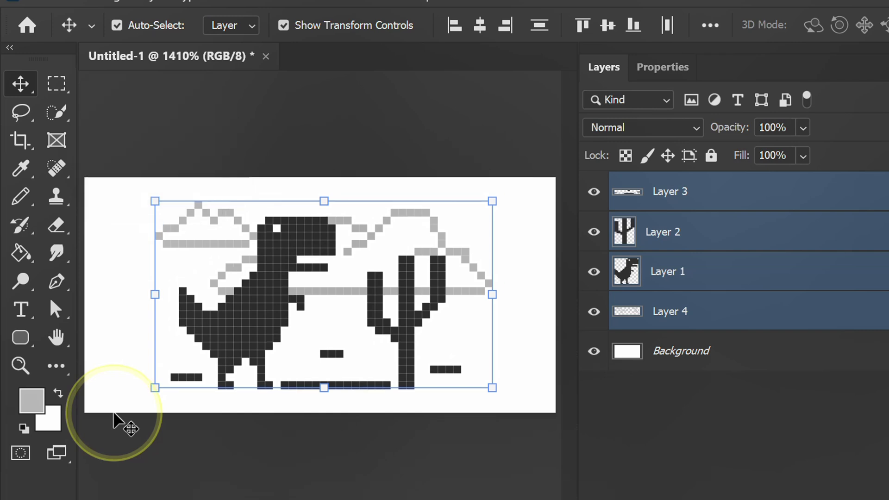
left_click(644, 428)
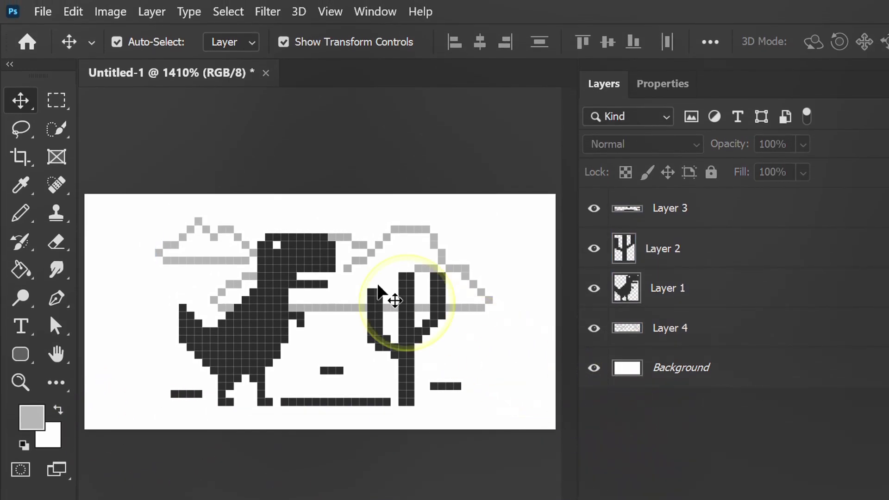
Step: Resize the image to 6000×3000 pixels using Nearest Neighbor resampling
left_click(111, 12)
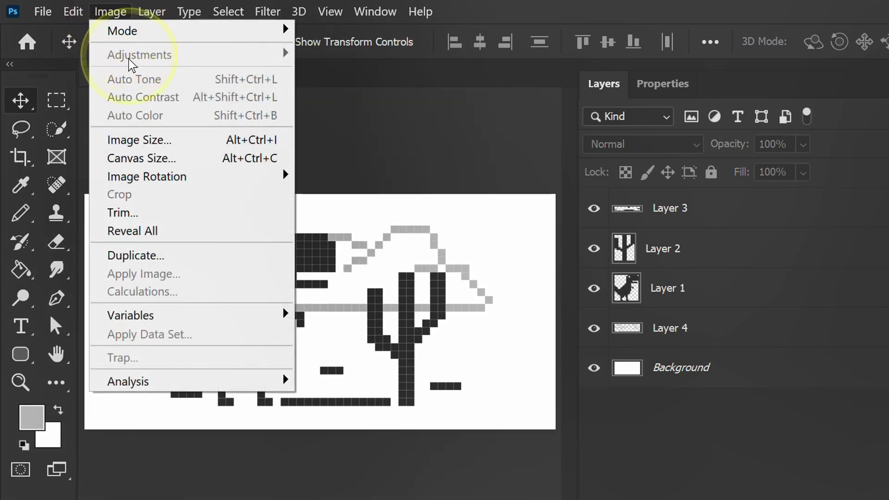
left_click(174, 142)
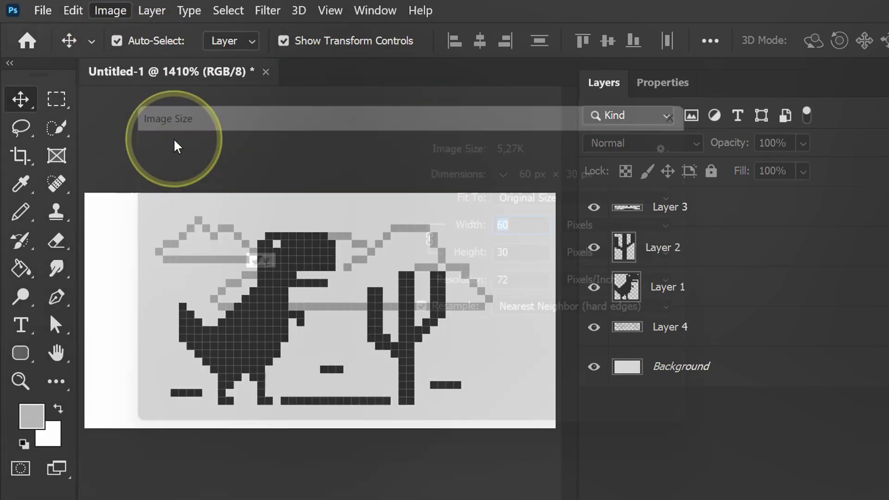
left_click(546, 169)
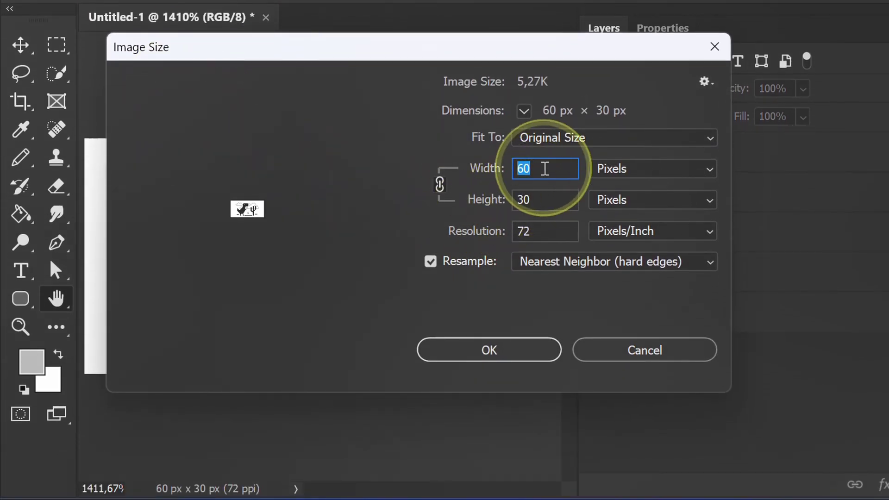
type("00")
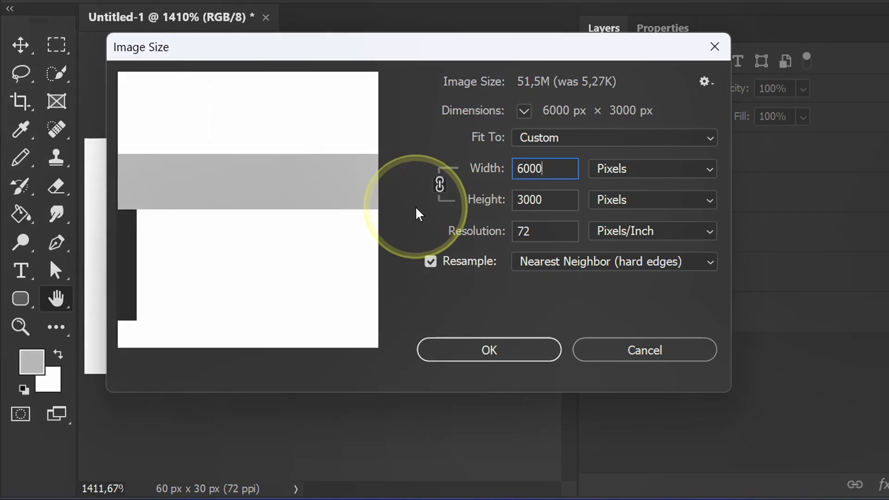
left_click(651, 264)
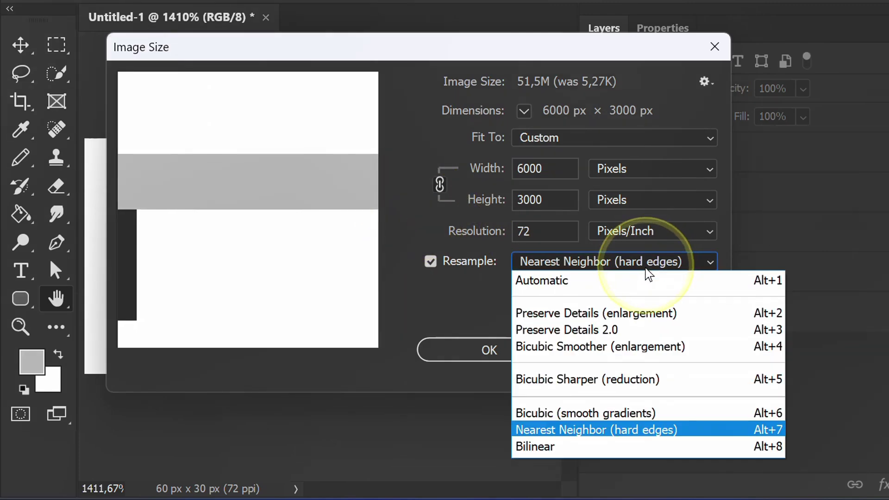
left_click(594, 429)
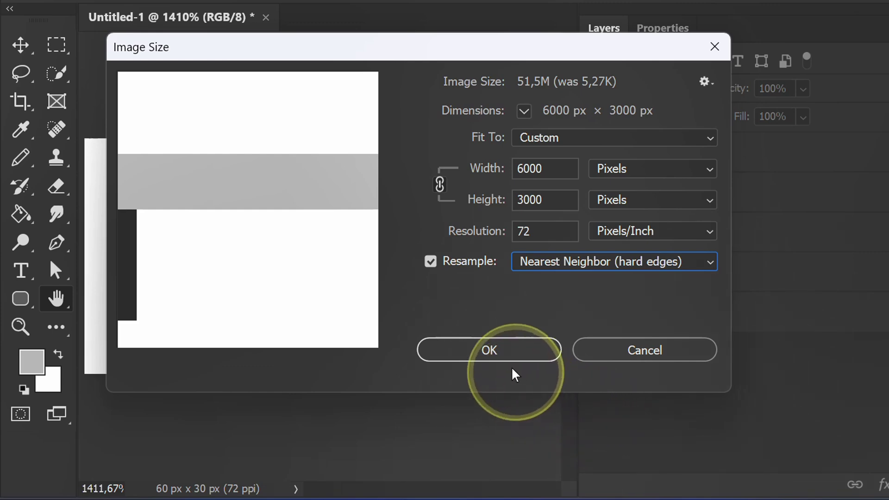
left_click(488, 351)
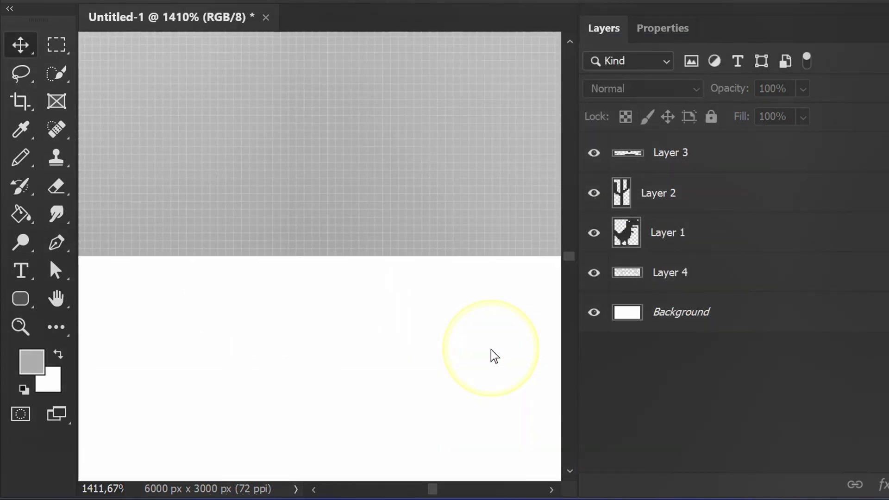
Step: Fit the 6000×3000 image on screen and briefly hide, then reshow, the white Background layer
key("ctrl+0")
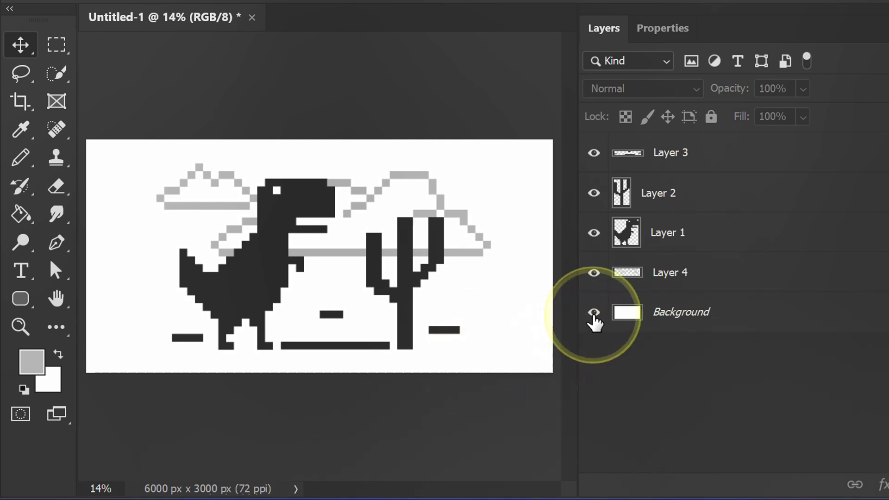
left_click(594, 313)
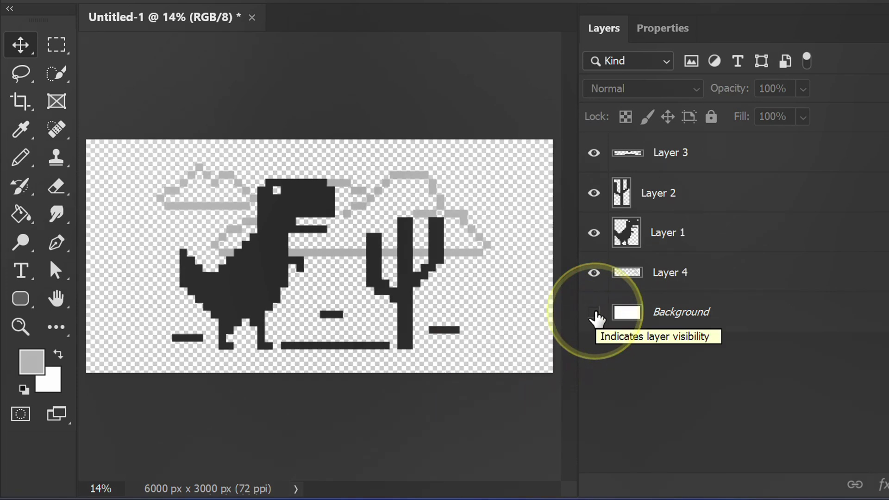
left_click(594, 313)
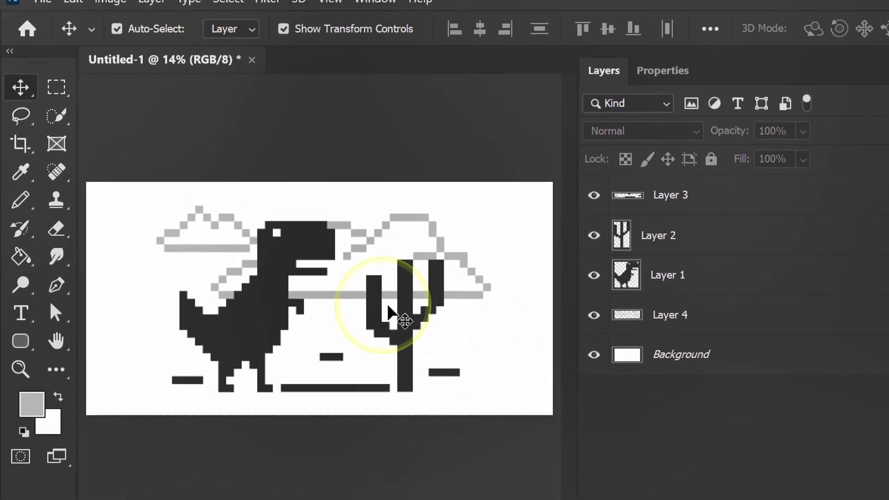
left_click(44, 14)
mouse_move(93, 260)
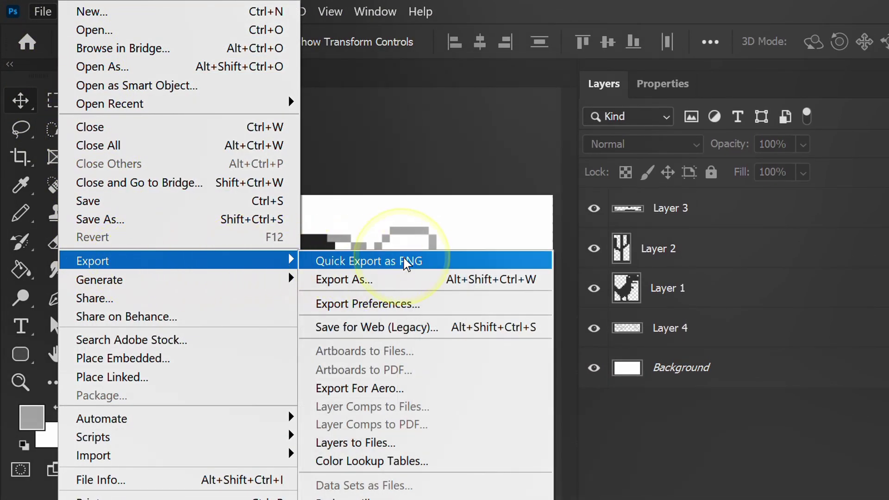
Step: Quick Export the scene as PNG 'pixel 1' and open it from File Explorer
left_click(407, 260)
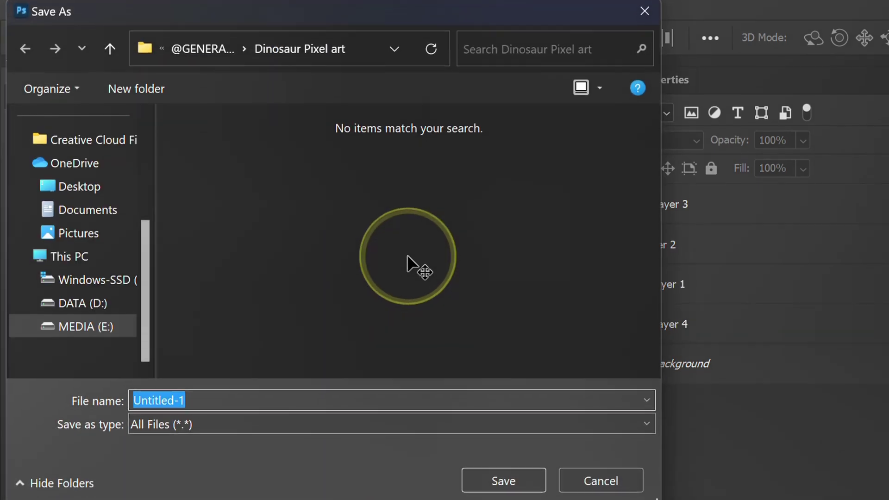
type("pixel 1")
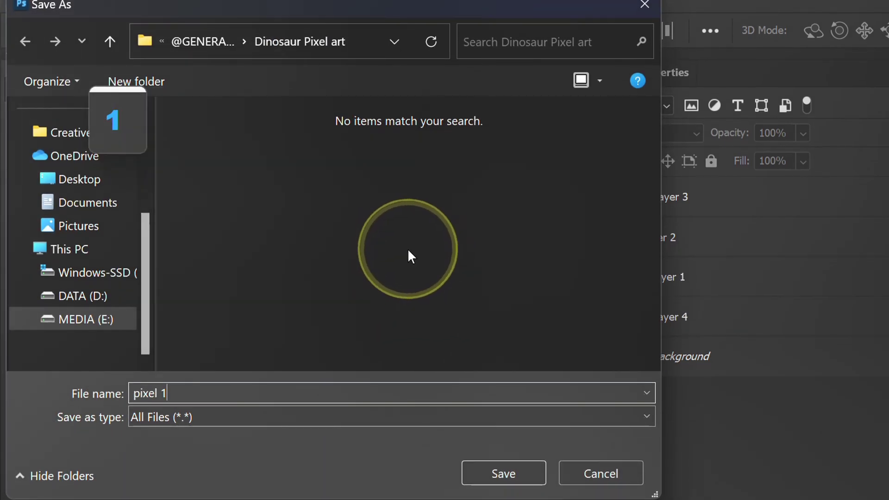
left_click(501, 472)
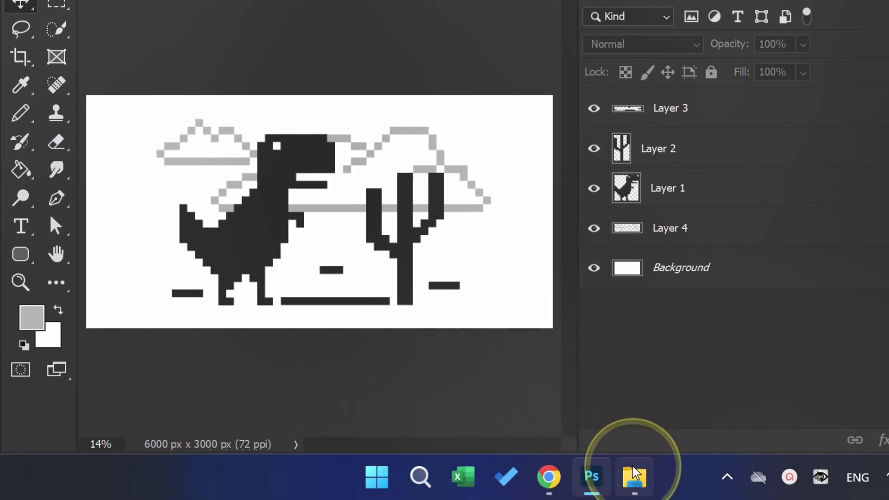
left_click(633, 477)
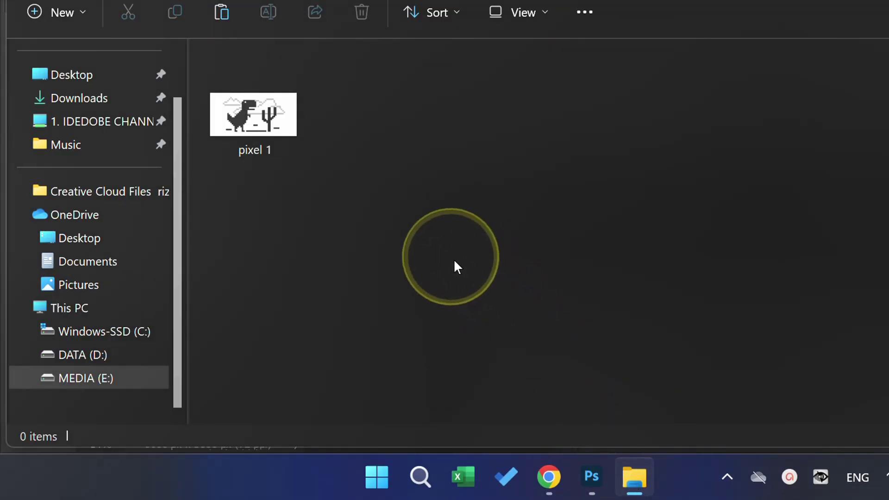
left_click(256, 124)
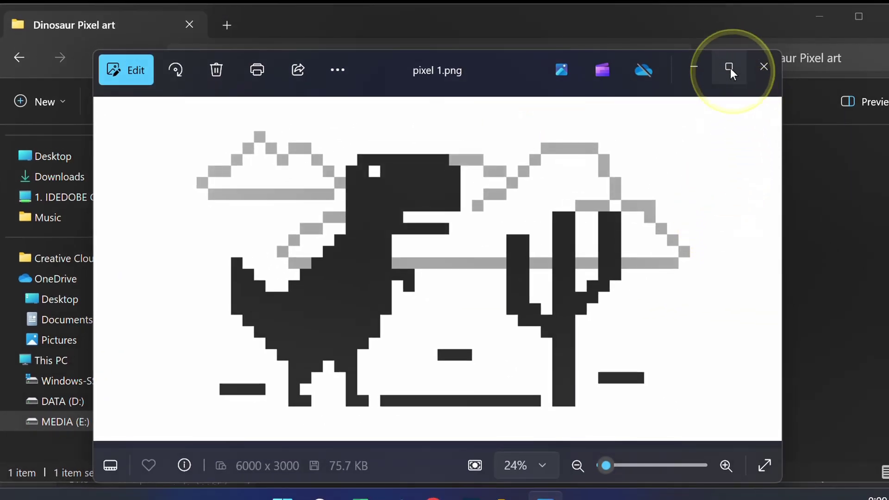
Step: Maximize the Photos window to view pixel 1.png full screen
left_click(730, 68)
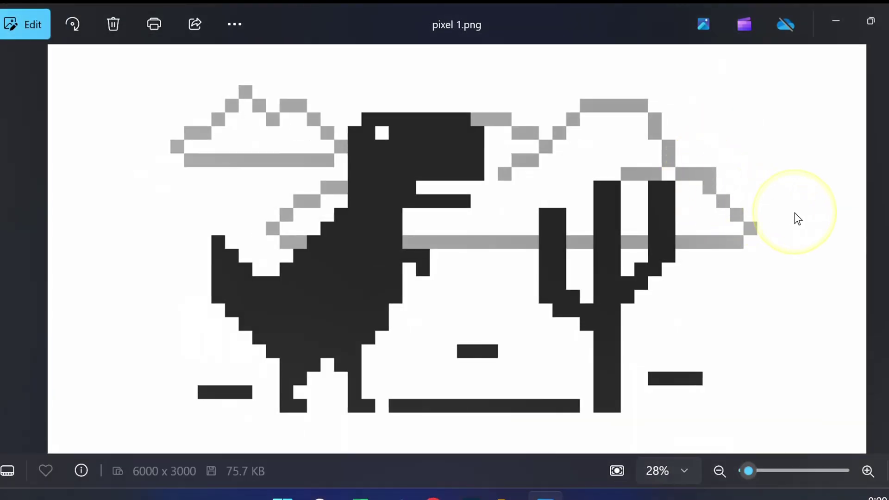